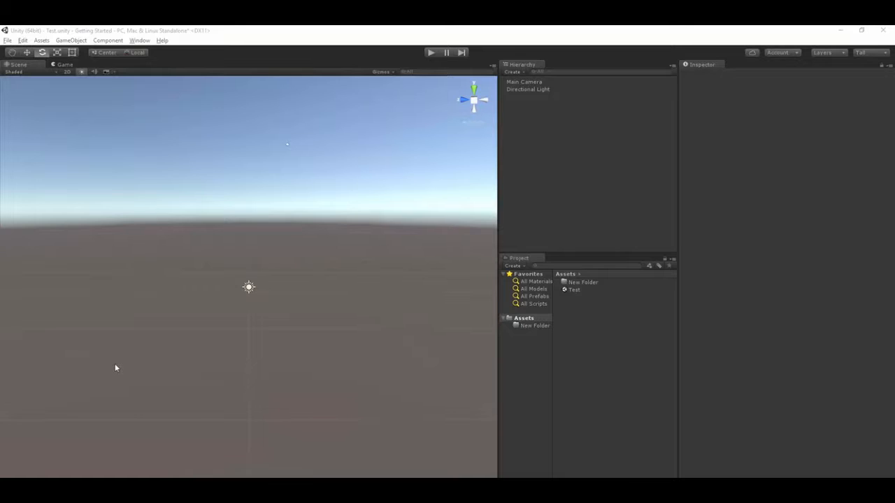
pyautogui.click(6, 42)
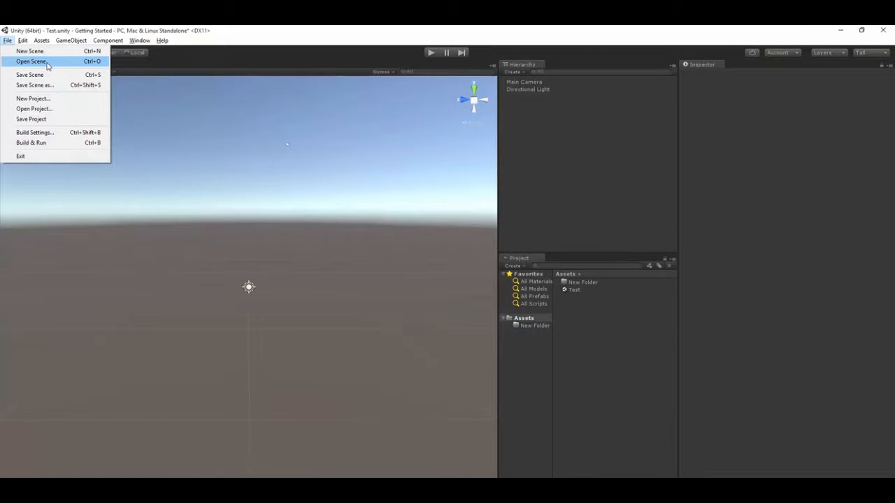
pyautogui.moveTo(25, 41)
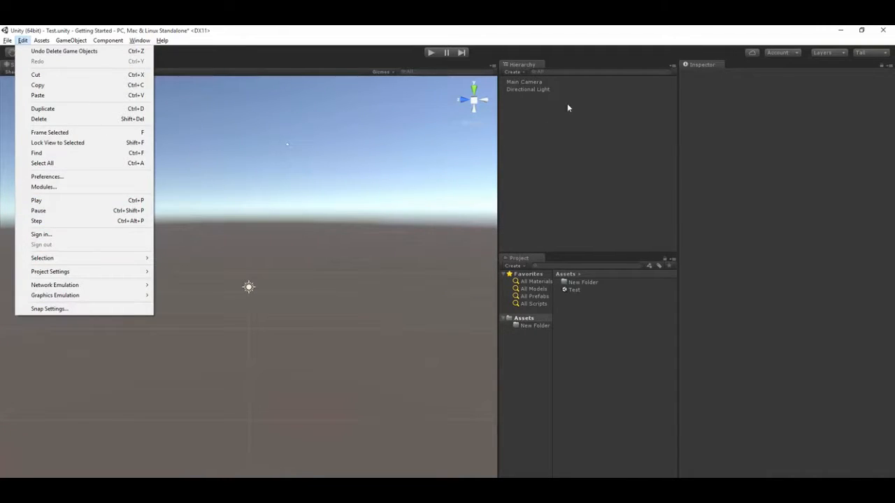
pyautogui.click(534, 89)
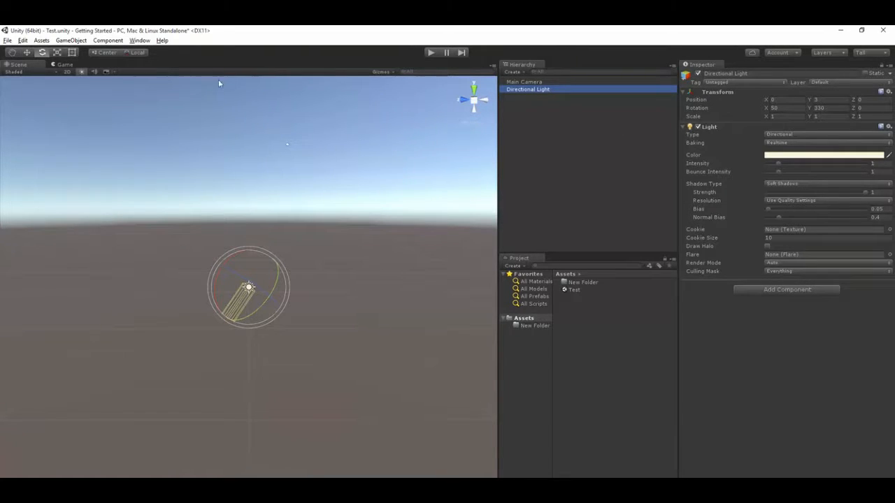
# Step: Create a 3D cube in the scene and frame it in the Scene view
pyautogui.click(75, 41)
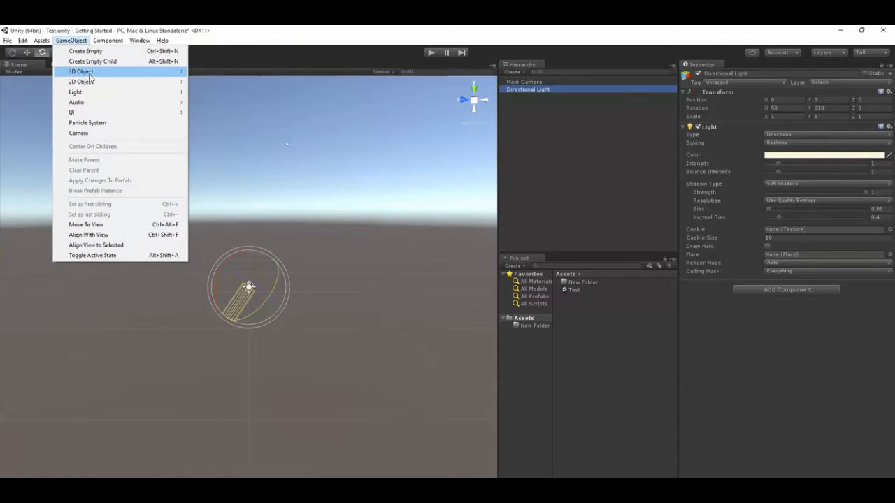
pyautogui.moveTo(89, 76)
pyautogui.click(207, 72)
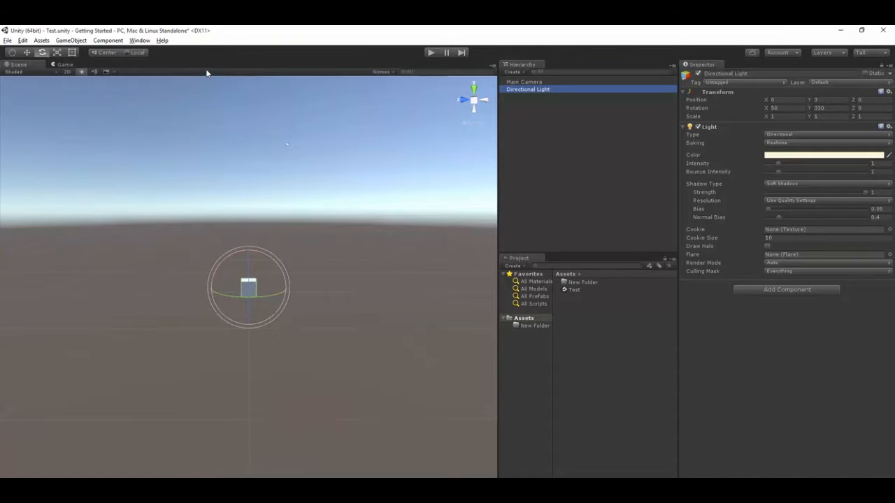
pyautogui.doubleClick(514, 95)
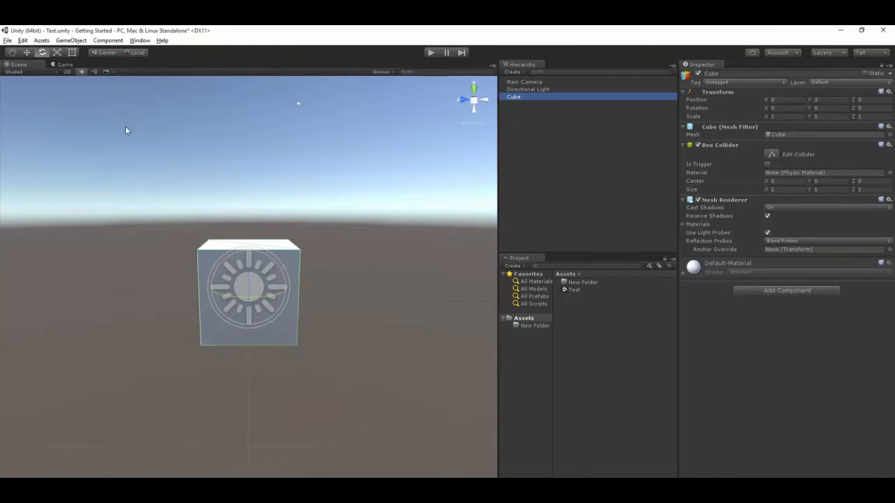
pyautogui.scroll(-3, 245, 133)
pyautogui.click(12, 53)
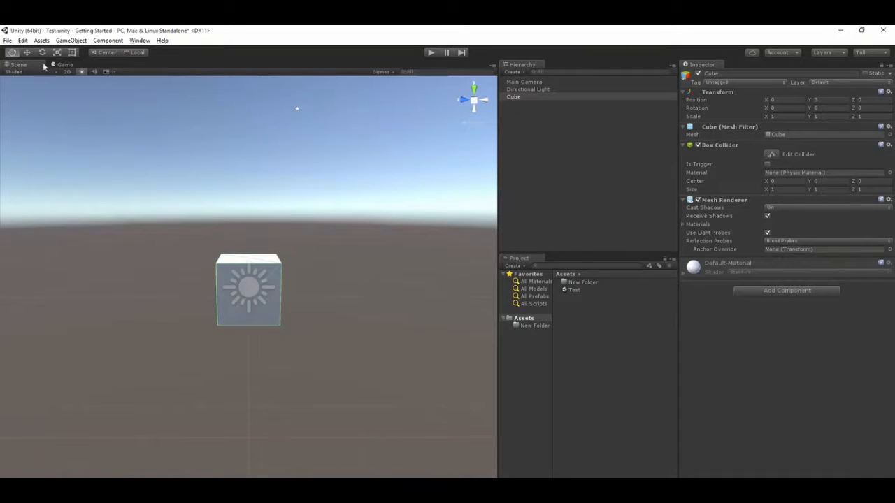
pyautogui.click(24, 42)
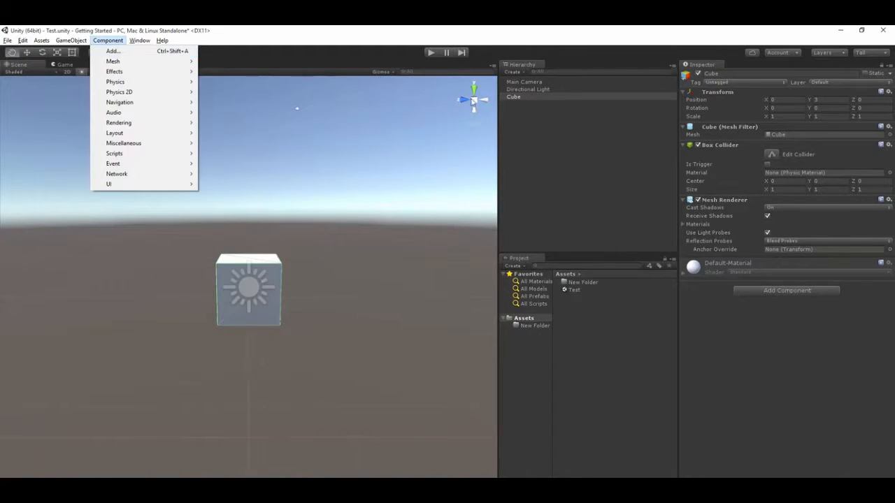
# Step: Try resizing the cube from its upper corner with the Rect tool and undo the resize
pyautogui.click(526, 98)
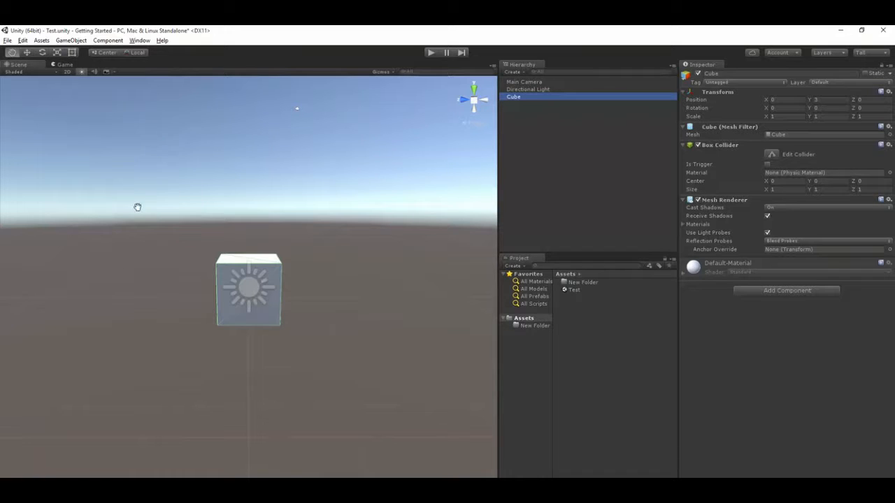
pyautogui.press('t')
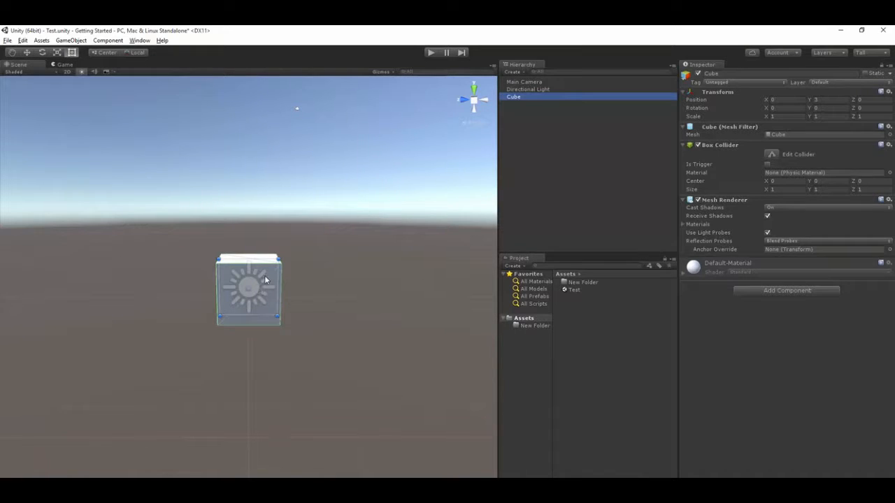
pyautogui.moveTo(280, 258); pyautogui.dragTo(352, 233)
pyautogui.hotkey('ctrl', 'z')
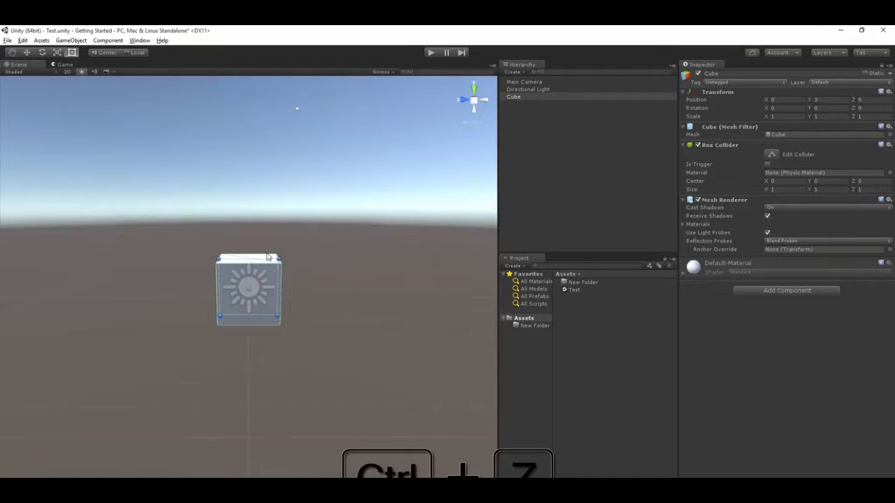
# Step: Rotate the cube to about X 61 and Y -82, and try moving it upward before undoing the move
pyautogui.press('e')
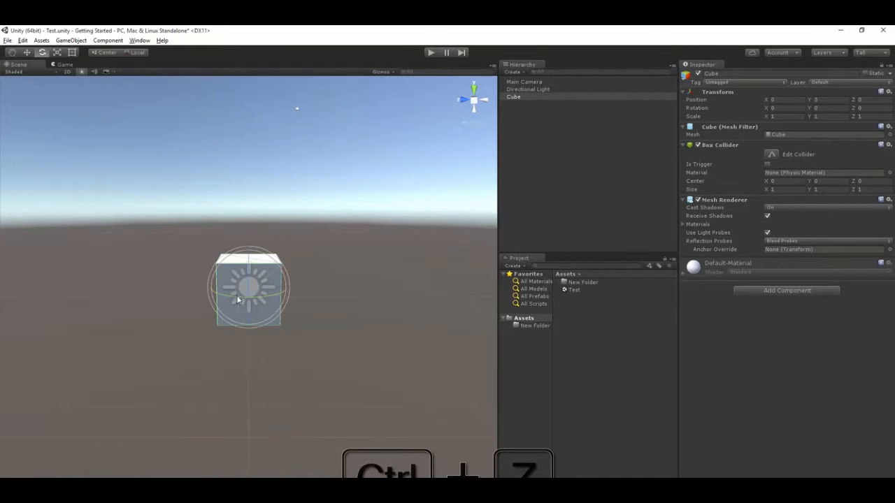
pyautogui.moveTo(241, 297); pyautogui.dragTo(245, 243)
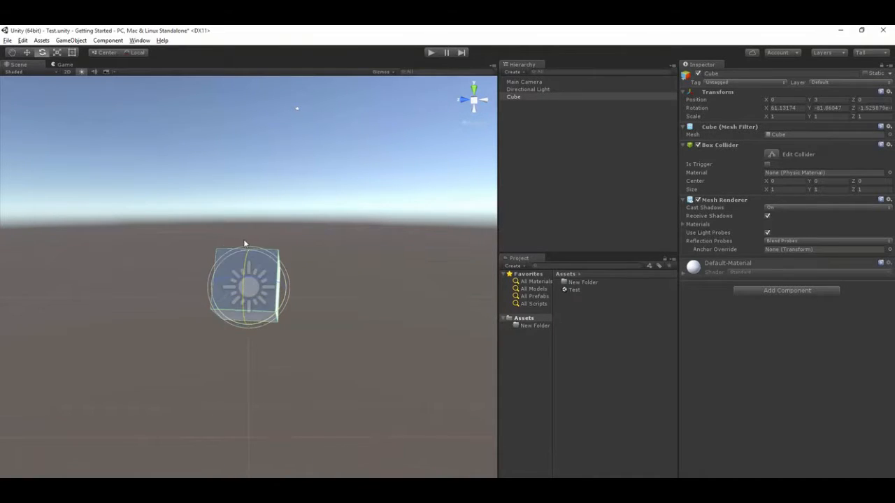
pyautogui.press('w')
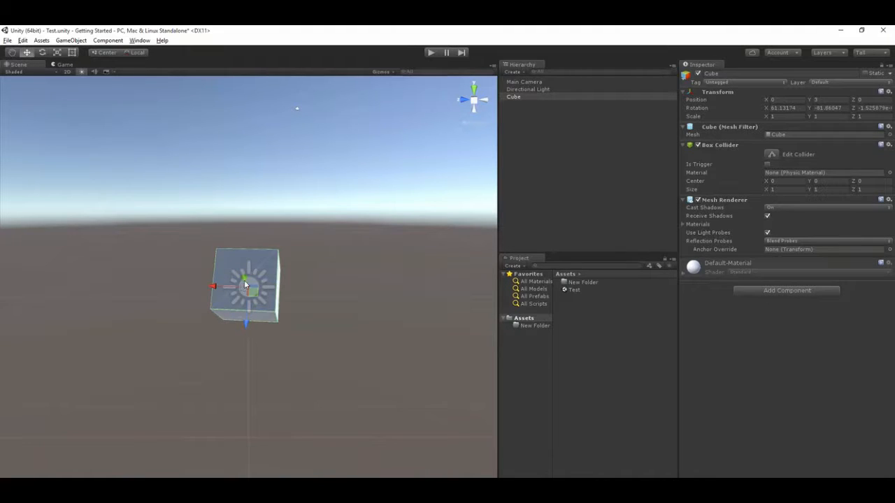
pyautogui.moveTo(245, 284); pyautogui.dragTo(196, 182)
pyautogui.hotkey('ctrl', 'z')
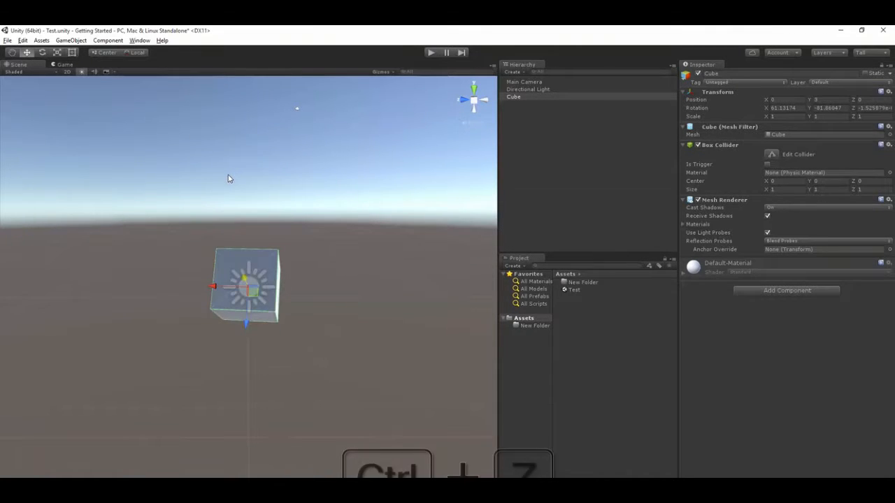
# Step: Duplicate the cube with an offset to about Z -1.95, duplicate that copy, and try moving the second copy
pyautogui.hotkey('ctrl', 'd')
pyautogui.moveTo(214, 287); pyautogui.dragTo(328, 290)
pyautogui.hotkey('ctrl', 'd')
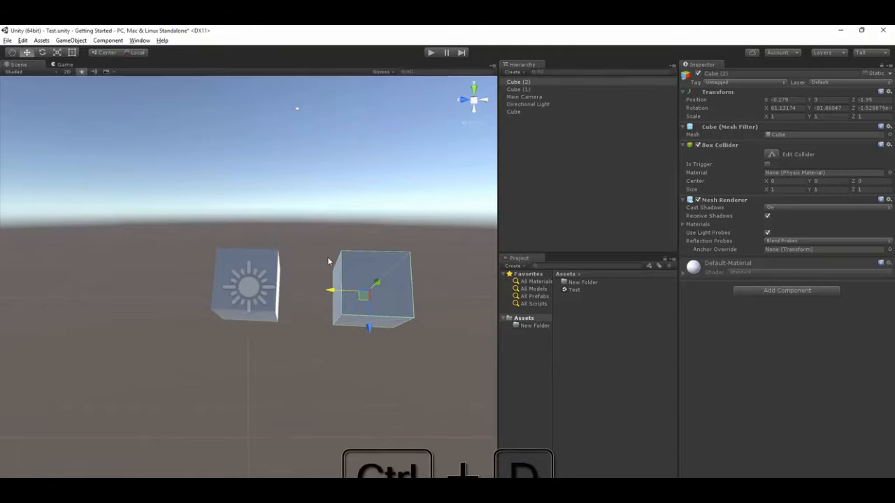
pyautogui.moveTo(365, 325); pyautogui.dragTo(365, 258)
# Step: Undo the moves and duplications of the cube copies and the original cube's rotation
pyautogui.hotkey('ctrl', 'z')
pyautogui.hotkey('ctrl', 'z')
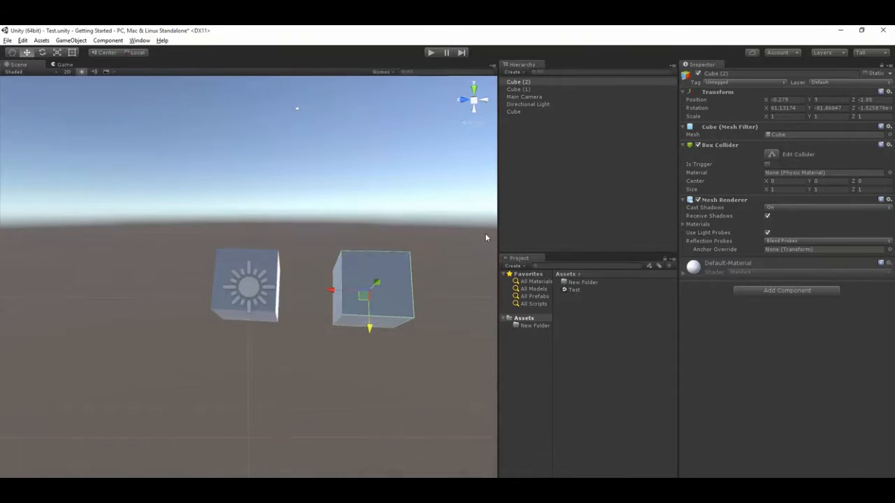
pyautogui.hotkey('ctrl', 'z')
pyautogui.hotkey('ctrl', 'z')
pyautogui.hotkey('ctrl', 'z')
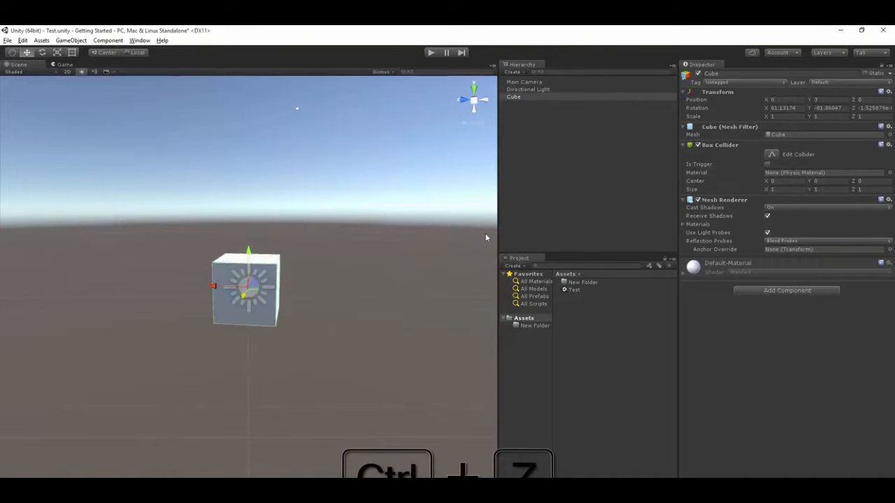
pyautogui.hotkey('ctrl', 'z')
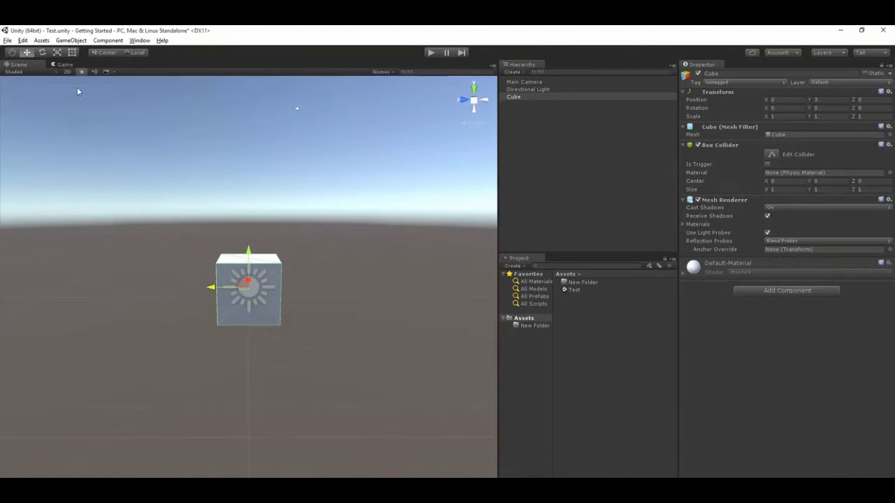
# Step: Paste a copy of the cube and try moving it along Z to about -2.07, undoing the move
pyautogui.click(23, 40)
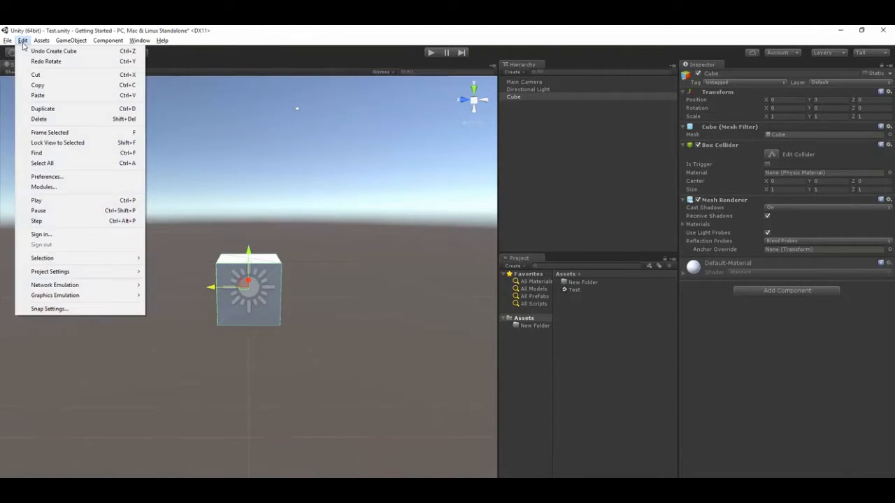
pyautogui.click(45, 85)
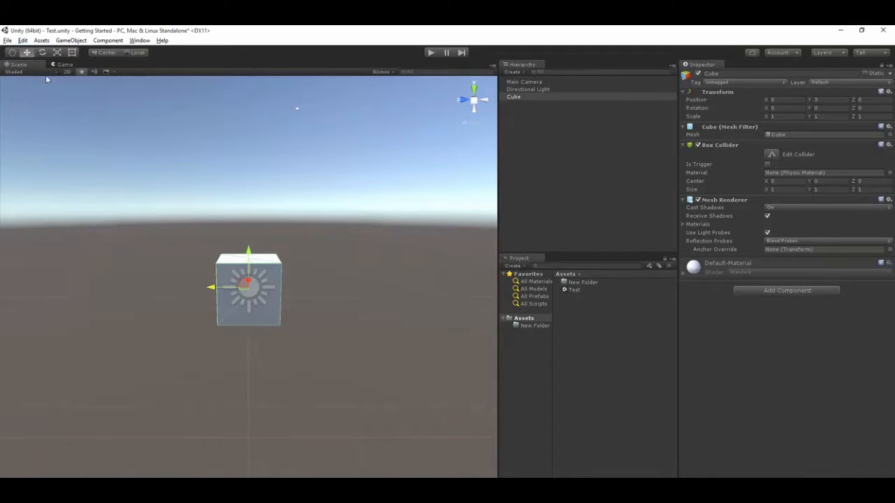
pyautogui.click(25, 40)
pyautogui.click(37, 95)
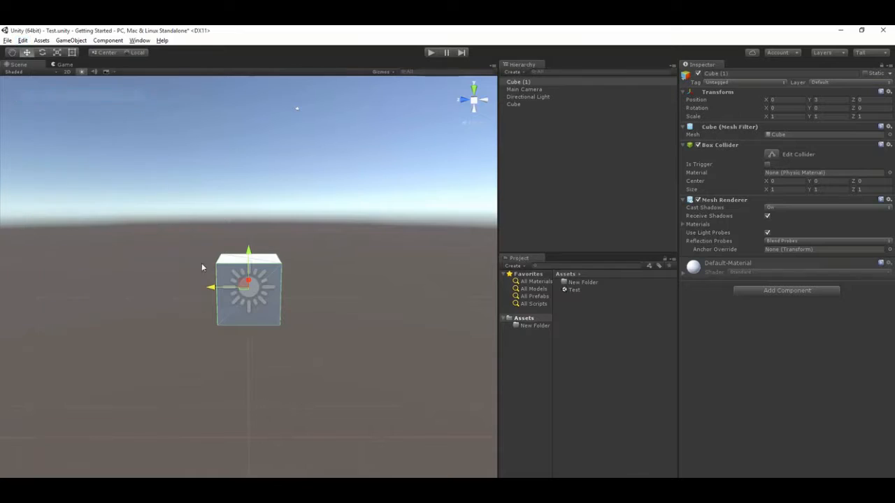
pyautogui.moveTo(217, 287); pyautogui.dragTo(338, 296)
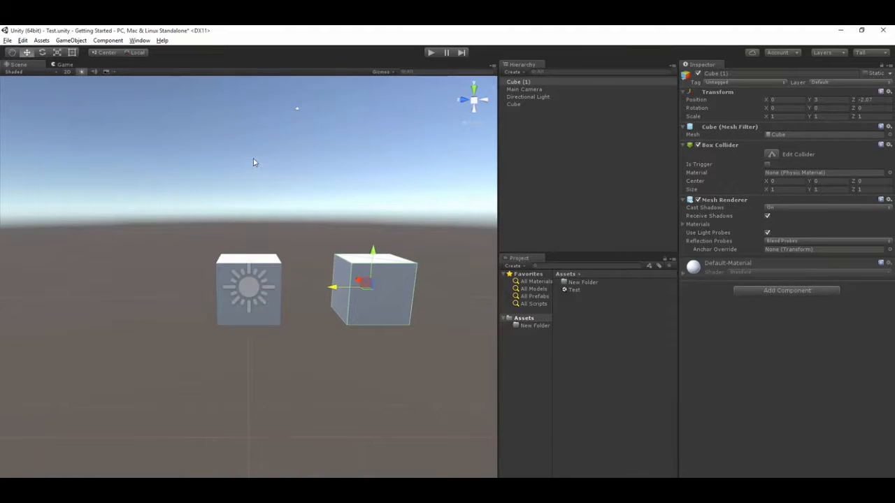
pyautogui.hotkey('ctrl', 'z')
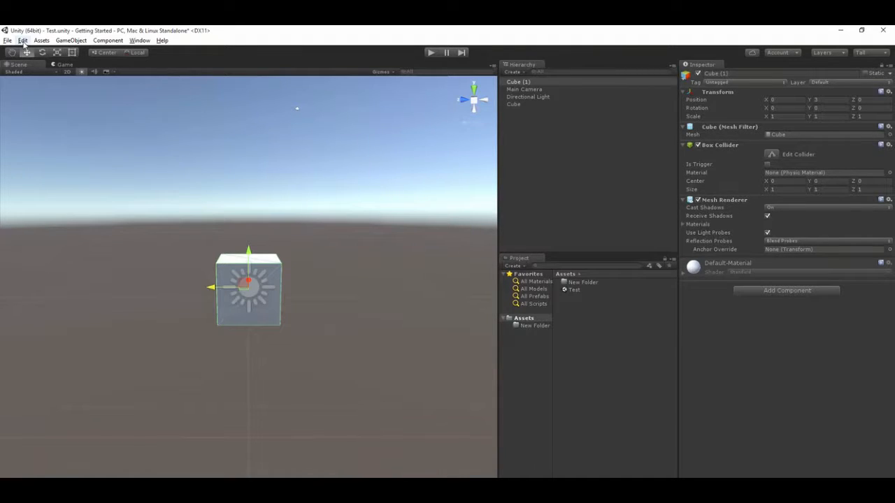
# Step: Move the copied cube beside the original, to about X 0.82, Y 2.98, Z -1.83
pyautogui.press('q')
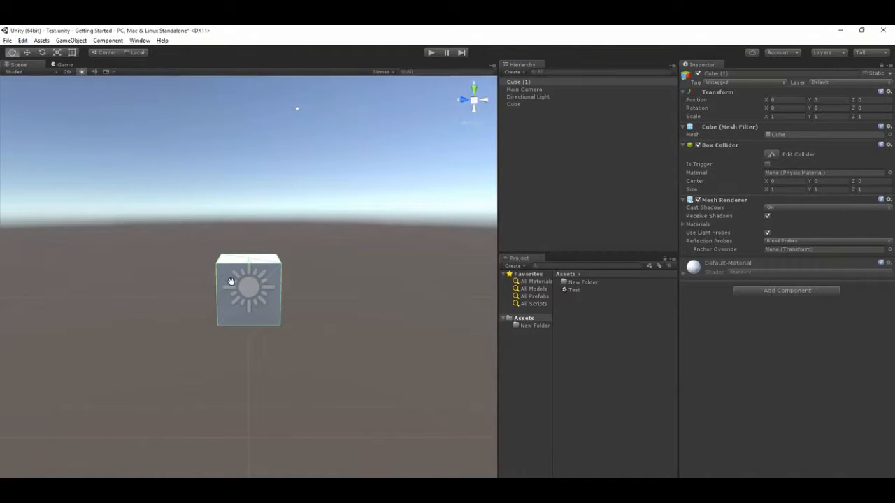
pyautogui.moveTo(231, 282); pyautogui.dragTo(213, 202)
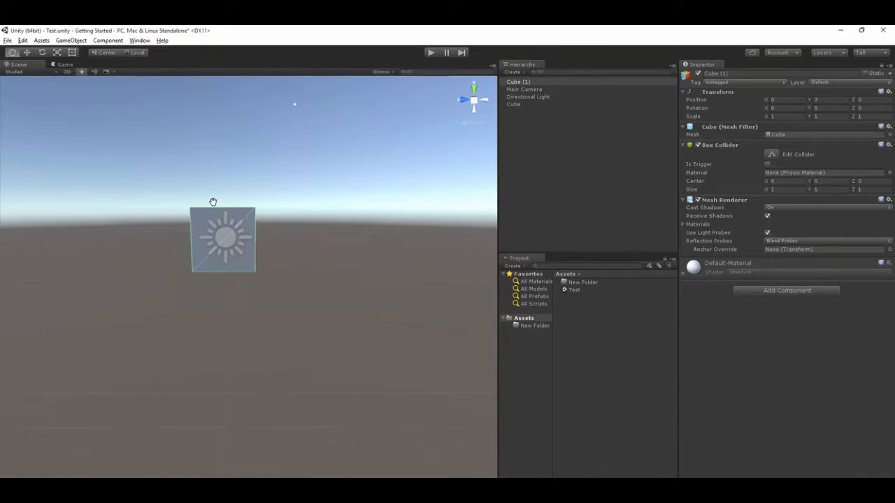
pyautogui.moveTo(287, 216); pyautogui.dragTo(301, 250)
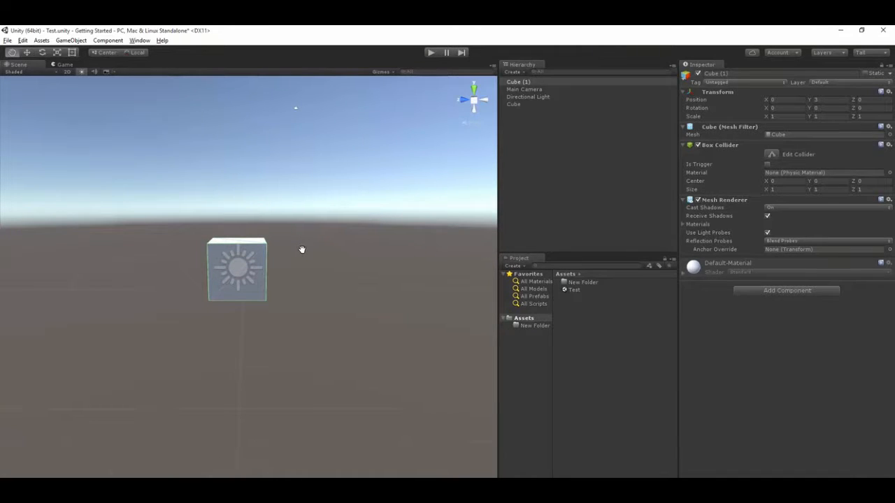
pyautogui.moveTo(302, 250)
pyautogui.mouseDown()
pyautogui.moveTo(240, 238)
pyautogui.moveTo(334, 268)
pyautogui.moveTo(301, 263)
pyautogui.mouseUp()
pyautogui.press('w')
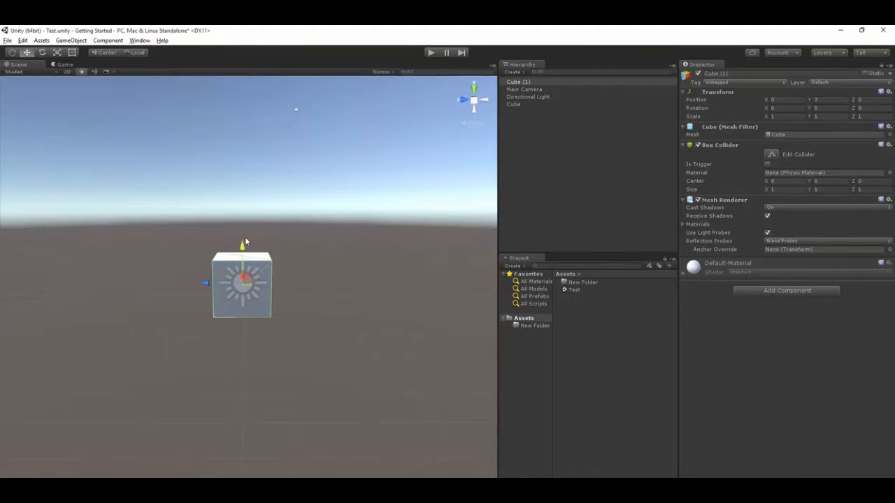
pyautogui.moveTo(242, 262); pyautogui.dragTo(334, 245)
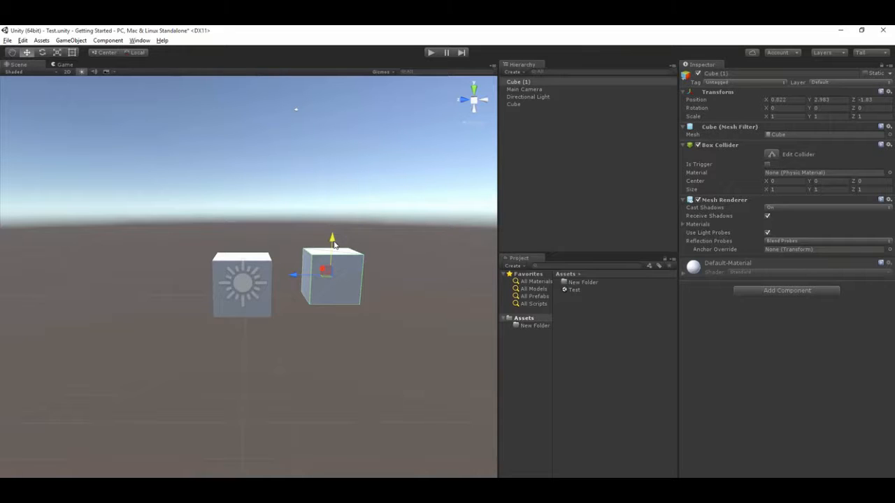
# Step: Rotate the copied cube to about X 9, Y 13, Z 145 degrees
pyautogui.press('e')
pyautogui.moveTo(307, 278); pyautogui.dragTo(377, 282)
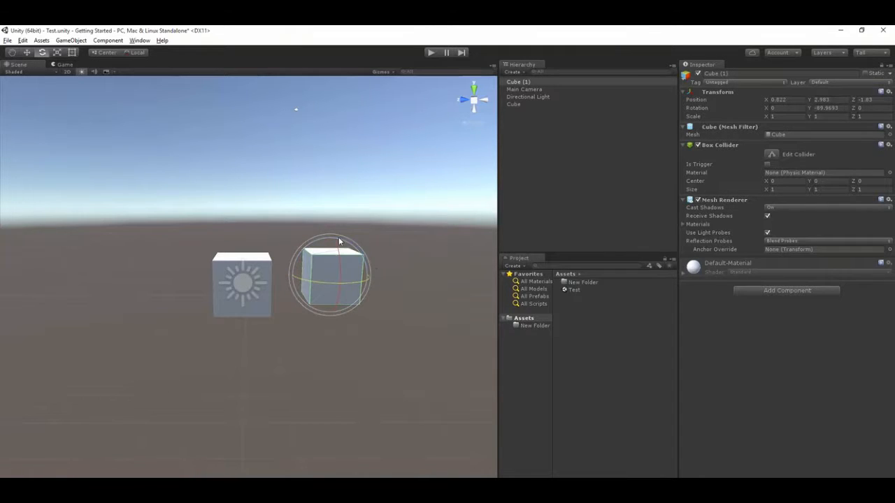
pyautogui.moveTo(340, 242); pyautogui.dragTo(324, 290)
pyautogui.moveTo(325, 260); pyautogui.dragTo(395, 263)
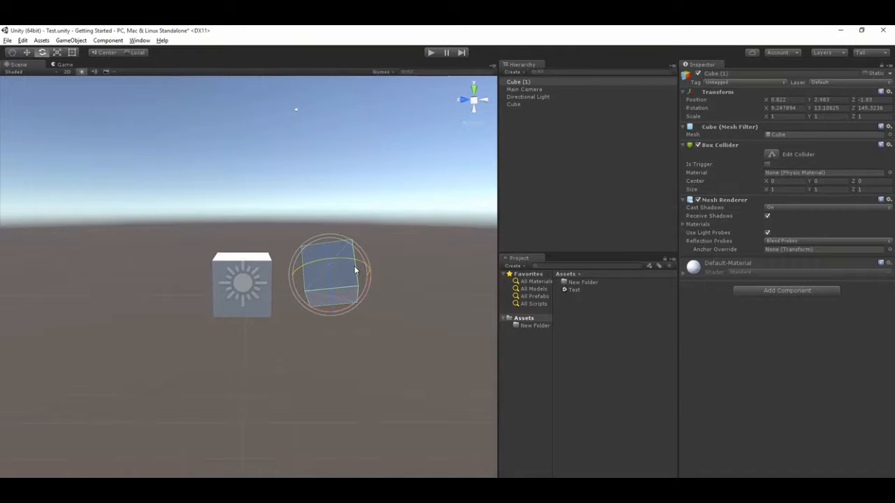
# Step: Scale the copied cube into a long block of about X 1.89, Y 5.05, Z 1.28
pyautogui.press('r')
pyautogui.moveTo(326, 259); pyautogui.dragTo(310, 277)
pyautogui.moveTo(334, 309); pyautogui.dragTo(338, 349)
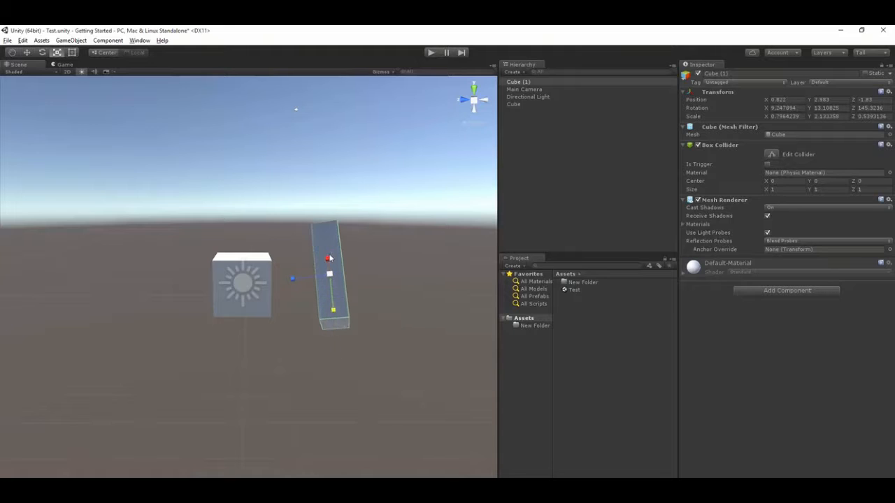
pyautogui.moveTo(331, 274)
pyautogui.mouseDown()
pyautogui.moveTo(420, 266)
pyautogui.moveTo(309, 291)
pyautogui.moveTo(377, 273)
pyautogui.moveTo(332, 276)
pyautogui.mouseUp()
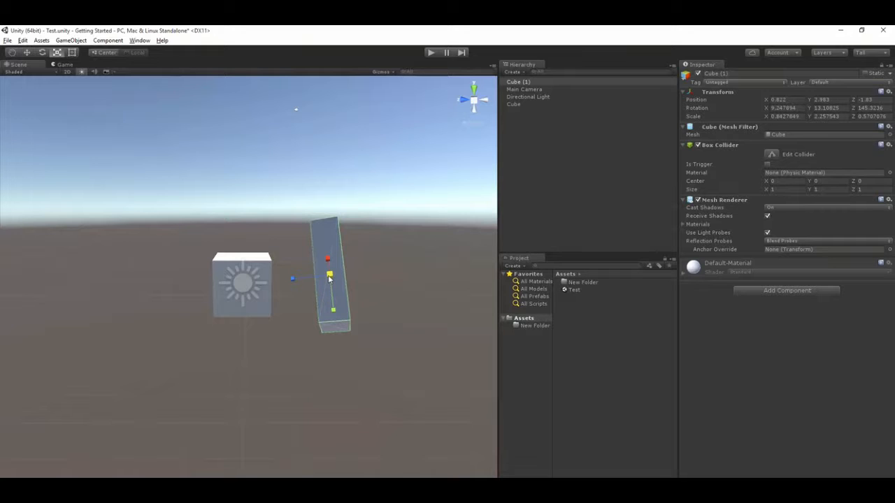
pyautogui.moveTo(372, 247); pyautogui.dragTo(382, 246)
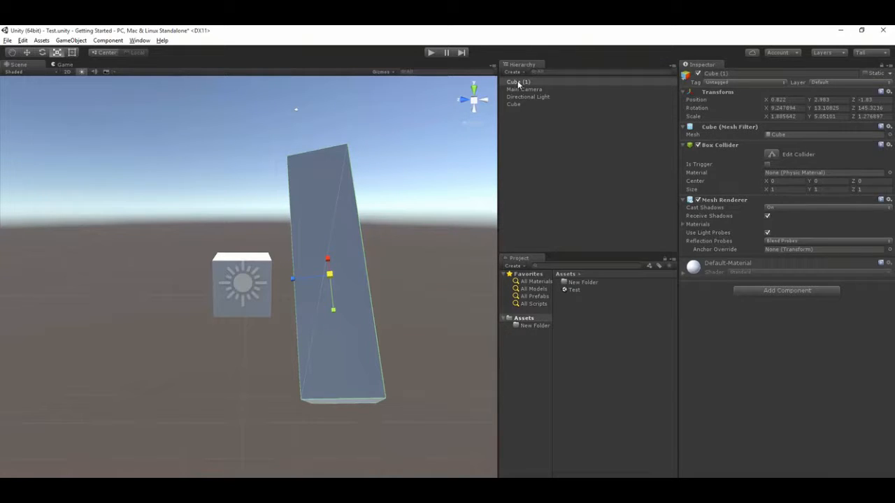
# Step: Delete the copied cube, Cube (1), from the scene
pyautogui.rightClick(517, 81)
pyautogui.click(533, 130)
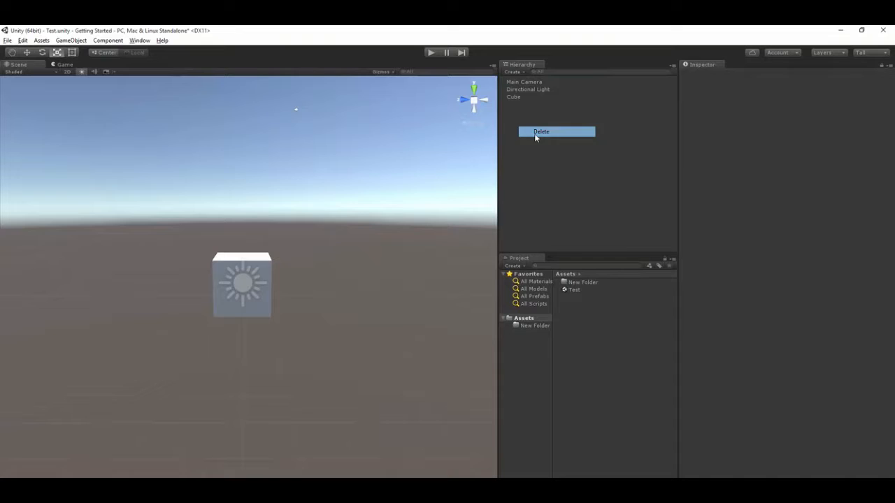
# Step: Resize the original cube with the Rect tool to a scale of about X 1, Y 0.98, Z 1.65
pyautogui.click(522, 98)
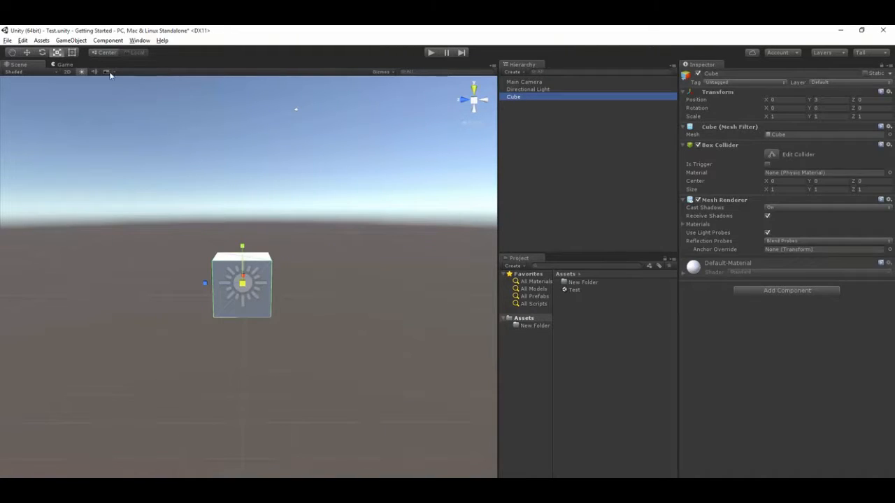
pyautogui.click(17, 54)
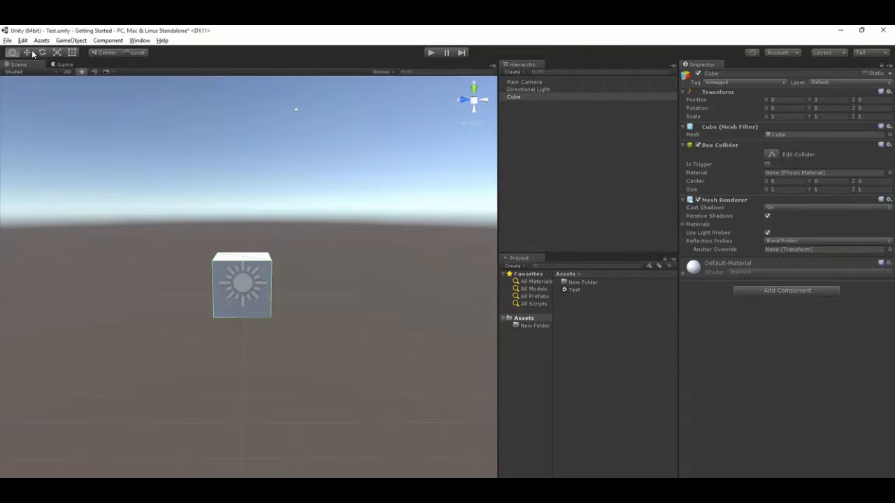
pyautogui.click(26, 52)
pyautogui.click(42, 53)
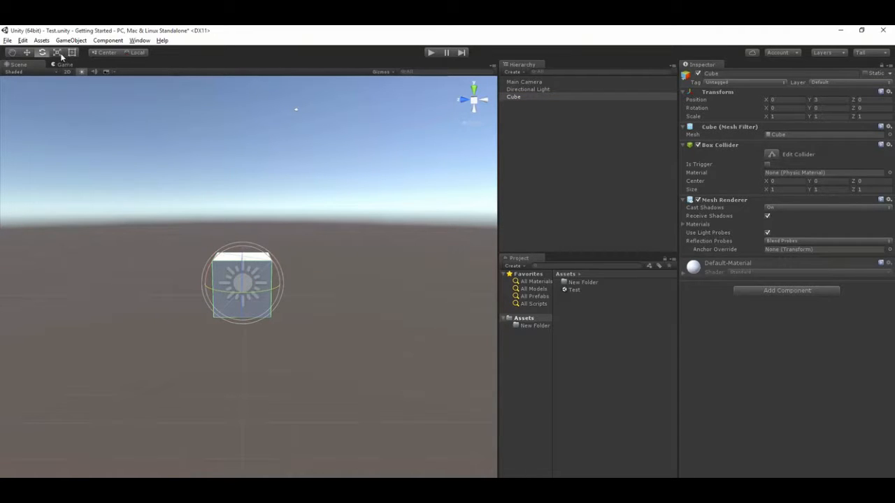
pyautogui.click(56, 52)
pyautogui.click(73, 54)
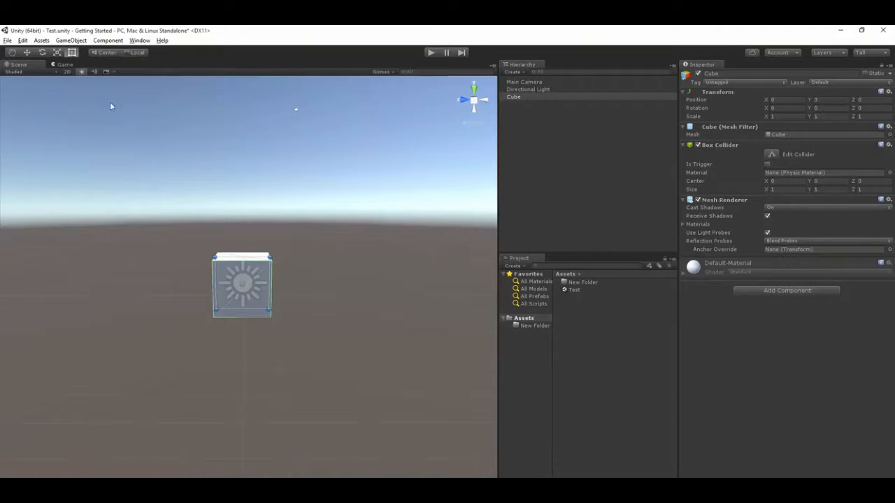
pyautogui.moveTo(271, 256); pyautogui.dragTo(223, 280)
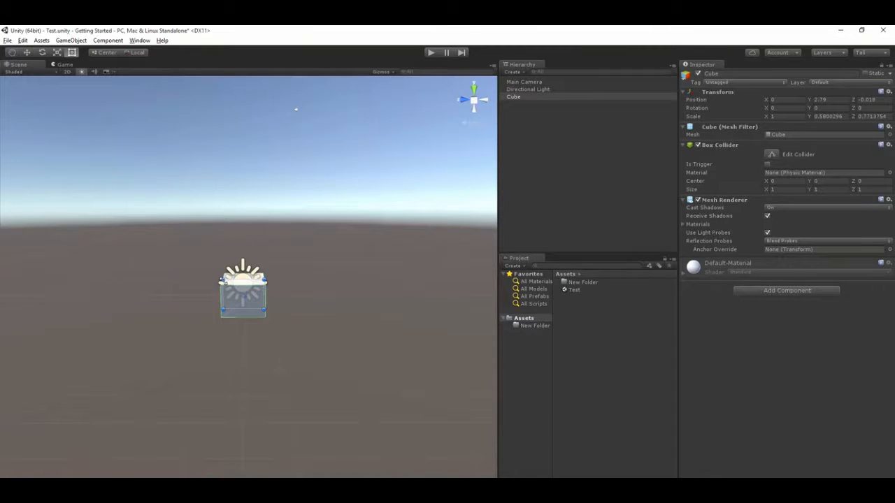
pyautogui.moveTo(199, 253); pyautogui.dragTo(175, 256)
# Step: Switch from the Rect tool through the Scale and Rotate tools back to the Move tool for the cube
pyautogui.click(57, 52)
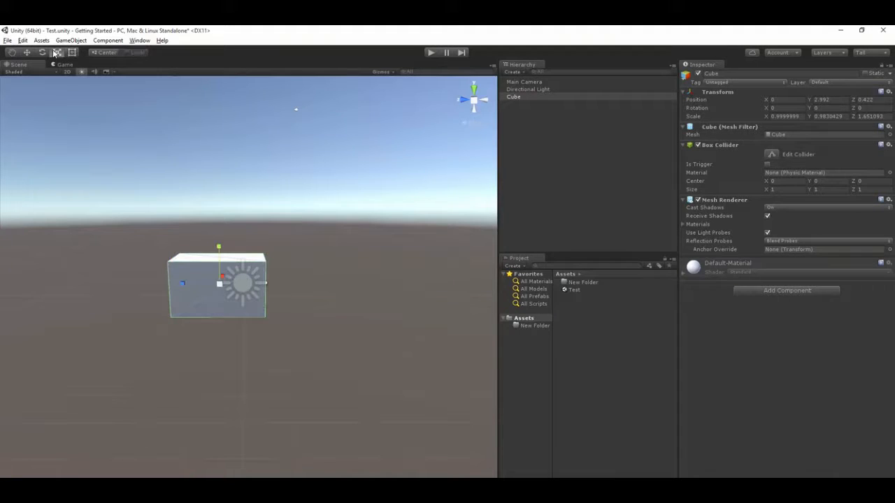
pyautogui.click(28, 55)
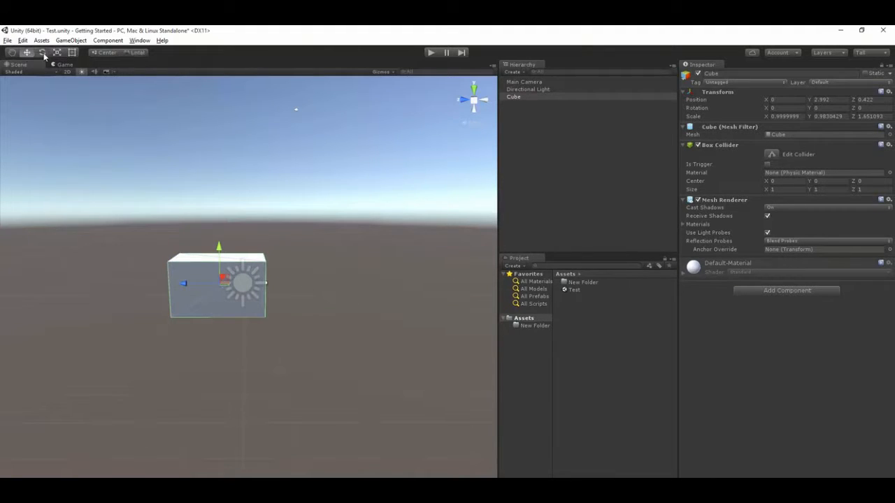
pyautogui.click(41, 53)
pyautogui.click(28, 53)
# Step: Open the editor preferences and examine the External Tools, Colors, Keys, GI Cache and Cache Server pages
pyautogui.click(23, 41)
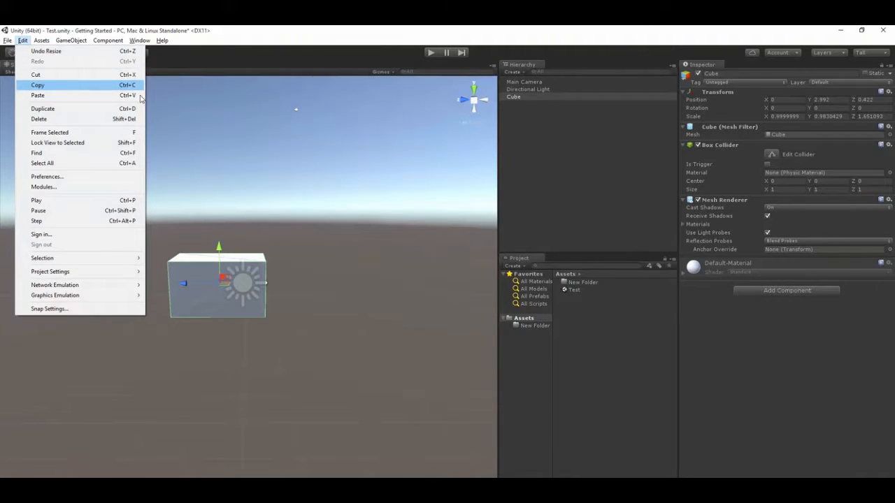
pyautogui.click(27, 52)
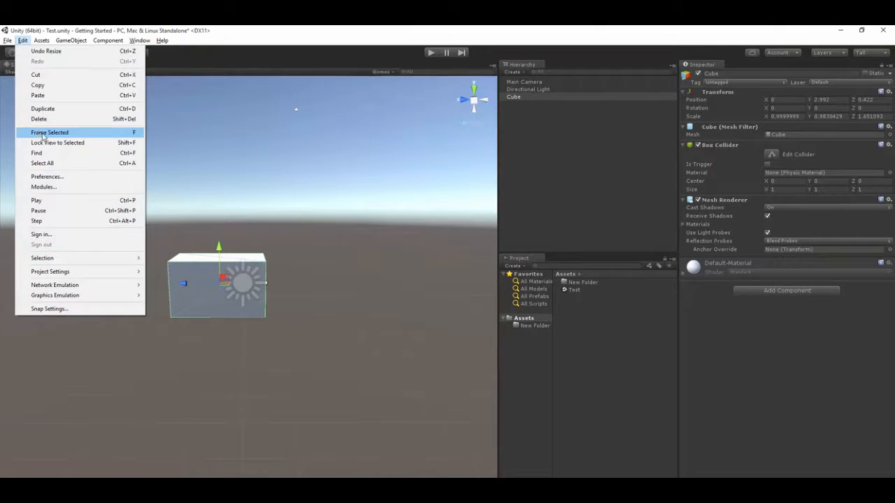
pyautogui.click(47, 178)
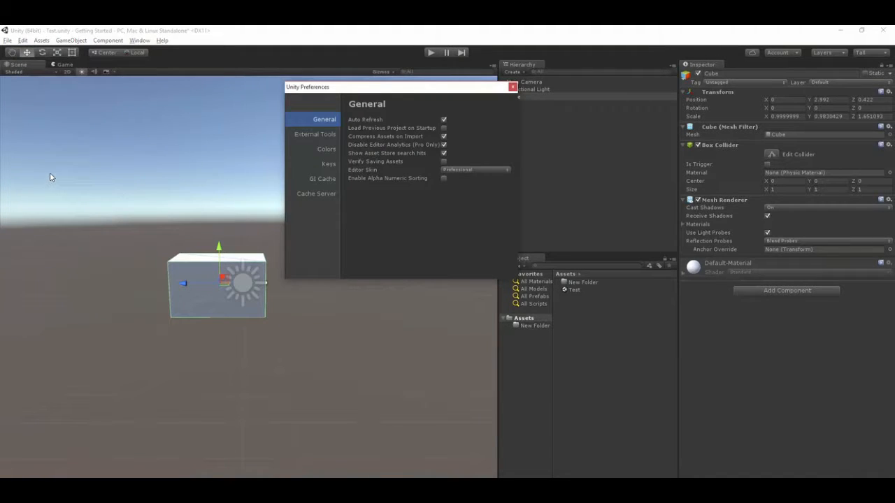
pyautogui.click(316, 134)
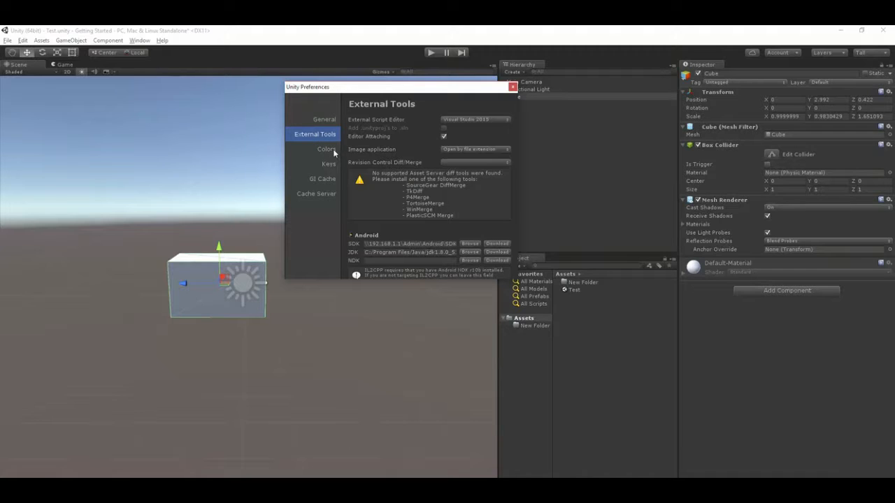
pyautogui.click(329, 164)
pyautogui.click(322, 179)
pyautogui.click(320, 150)
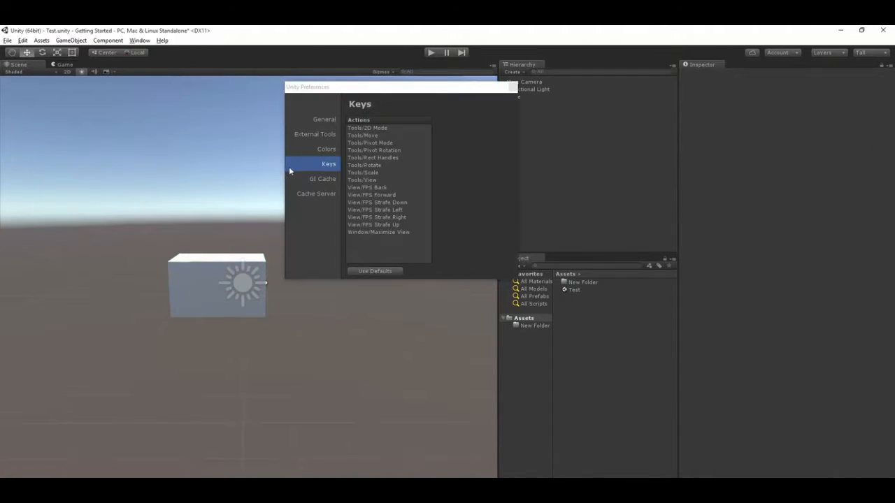
pyautogui.click(312, 179)
pyautogui.click(318, 194)
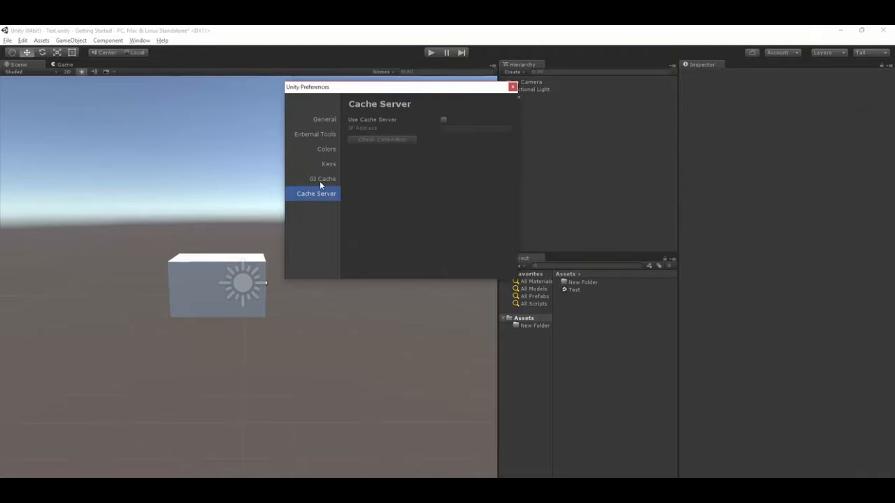
# Step: Review the preference pages again from General to GI Cache and close the preferences
pyautogui.click(324, 118)
pyautogui.click(321, 133)
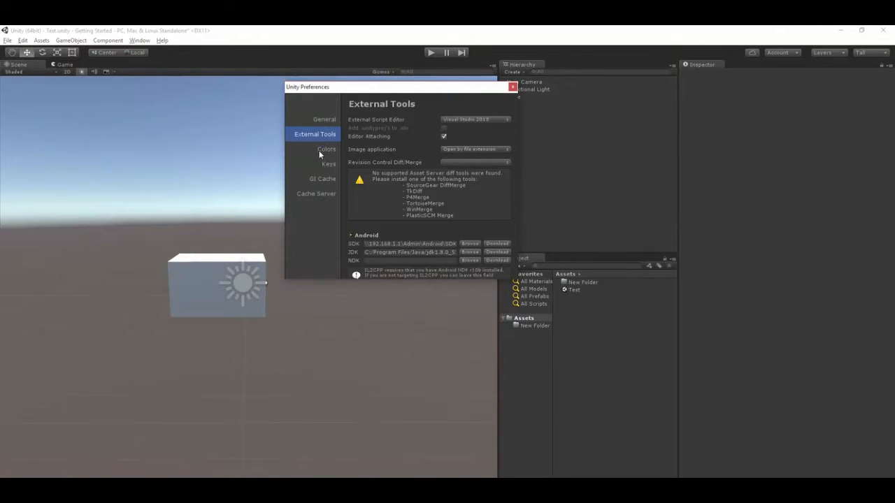
pyautogui.click(318, 150)
pyautogui.click(325, 165)
pyautogui.click(323, 181)
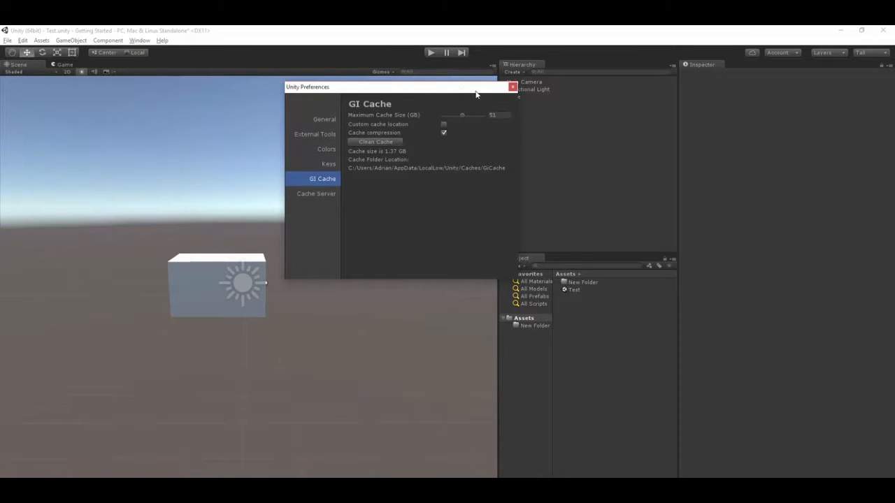
pyautogui.click(513, 87)
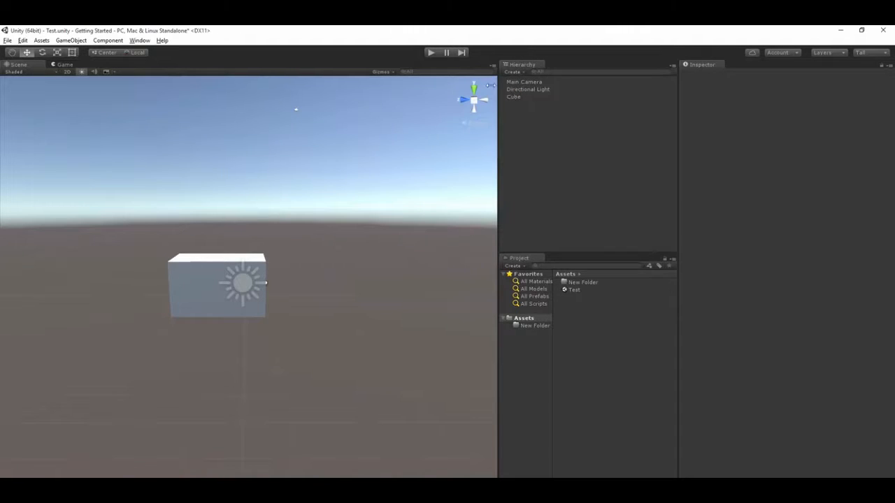
# Step: Open the Tags and Layers project settings, examine the Tags and Layers lists, and collapse both
pyautogui.click(48, 43)
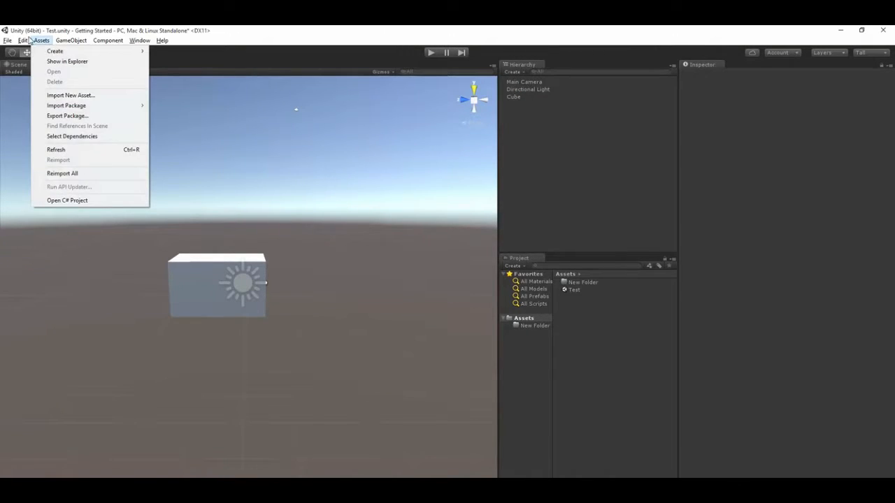
pyautogui.moveTo(23, 40)
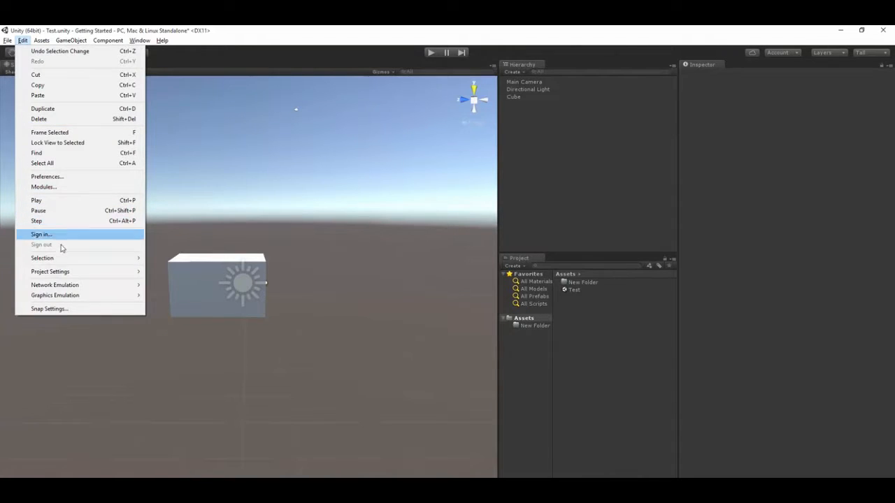
pyautogui.moveTo(69, 273)
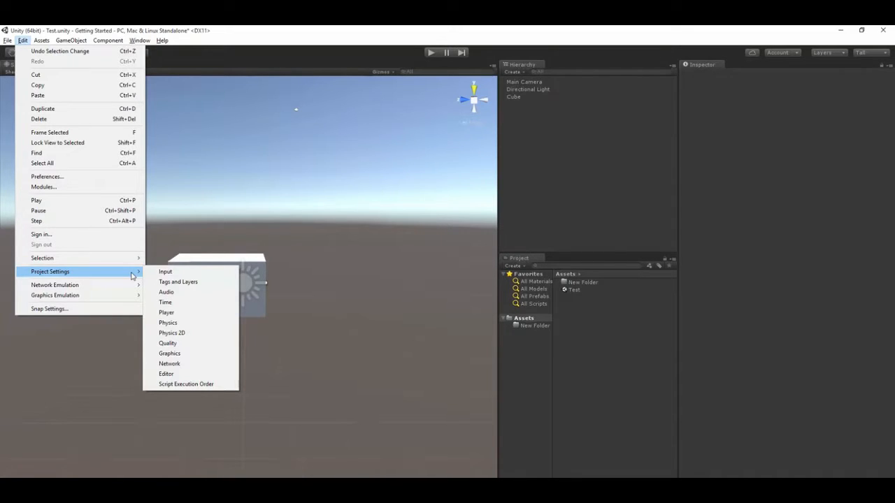
pyautogui.click(154, 281)
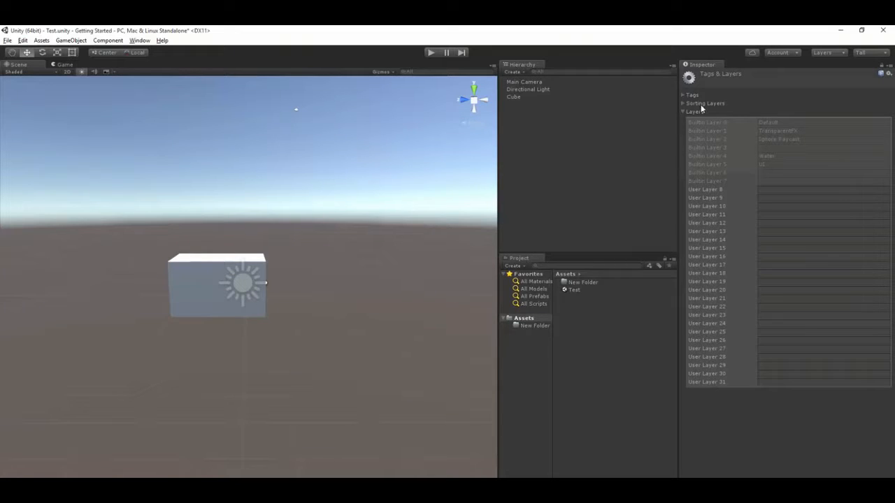
pyautogui.click(687, 96)
pyautogui.click(684, 97)
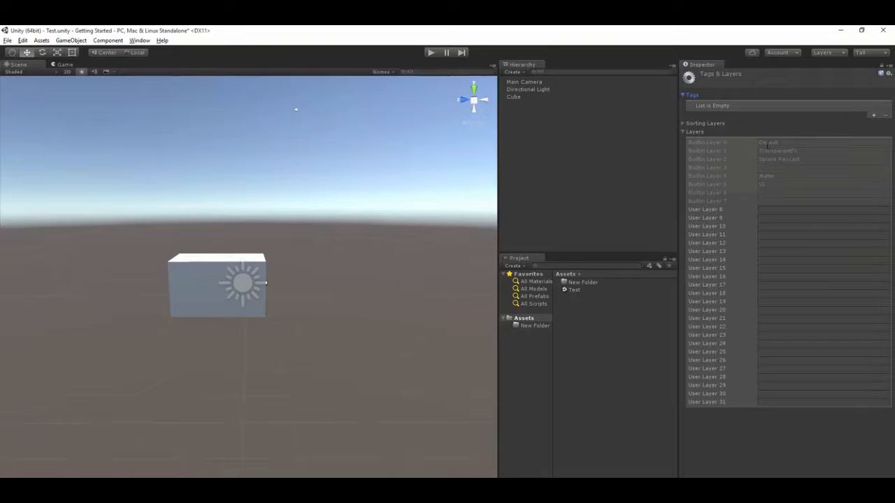
pyautogui.click(684, 96)
pyautogui.click(682, 111)
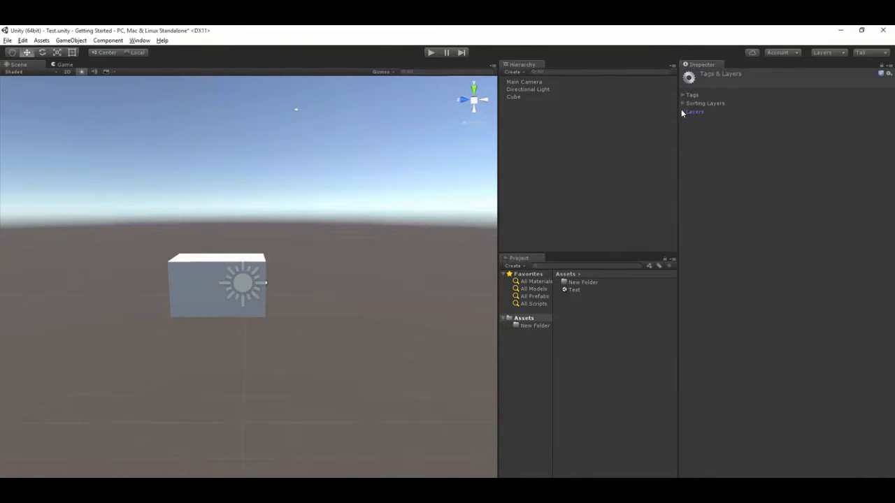
# Step: Open the Input project settings, expand the Axes list, and examine the first Horizontal axis before collapsing it
pyautogui.click(22, 40)
pyautogui.moveTo(10, 40)
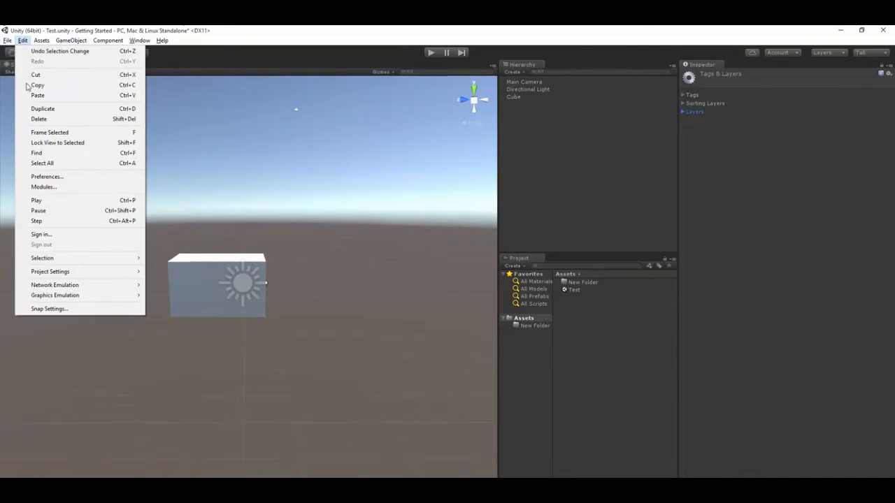
pyautogui.moveTo(89, 284)
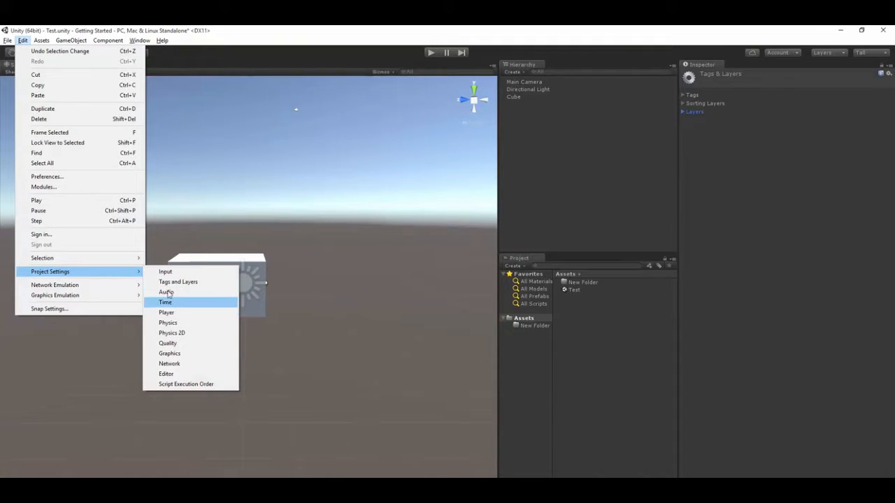
pyautogui.click(172, 272)
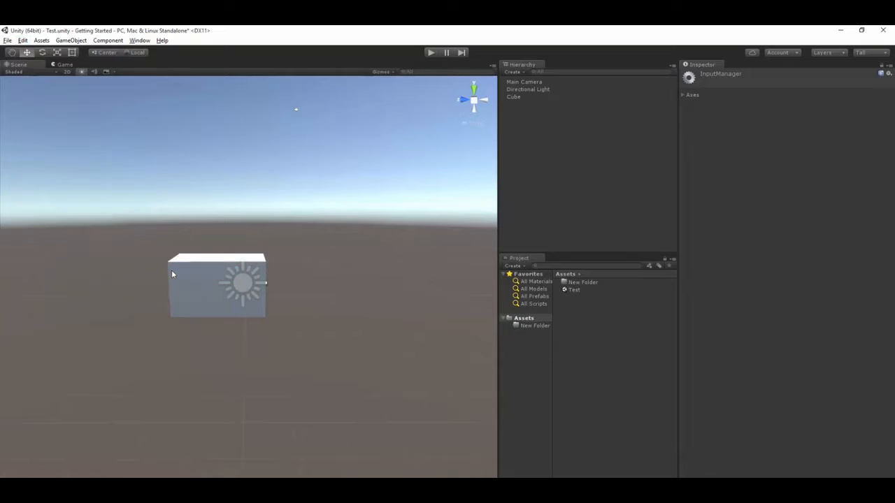
pyautogui.click(683, 94)
pyautogui.click(689, 112)
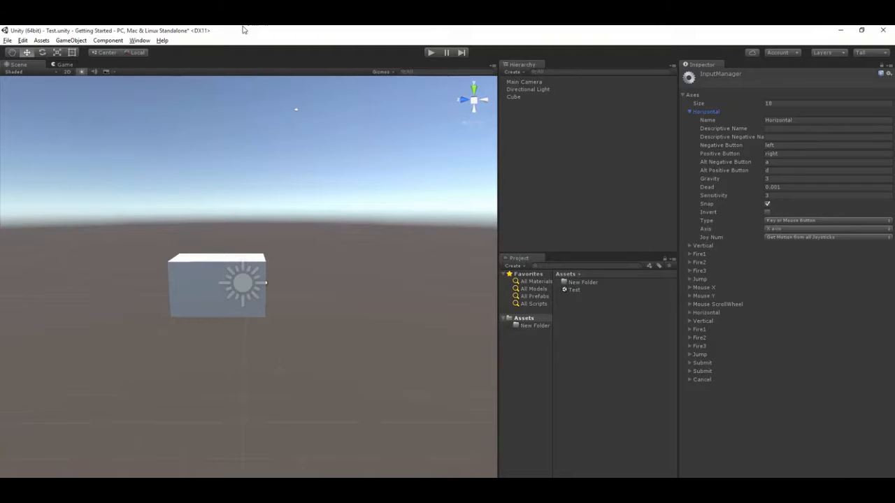
pyautogui.click(23, 41)
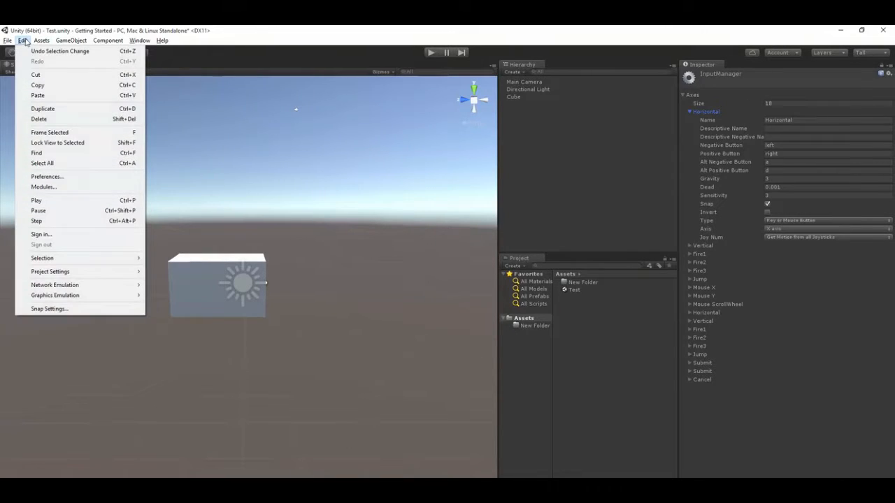
pyautogui.click(688, 112)
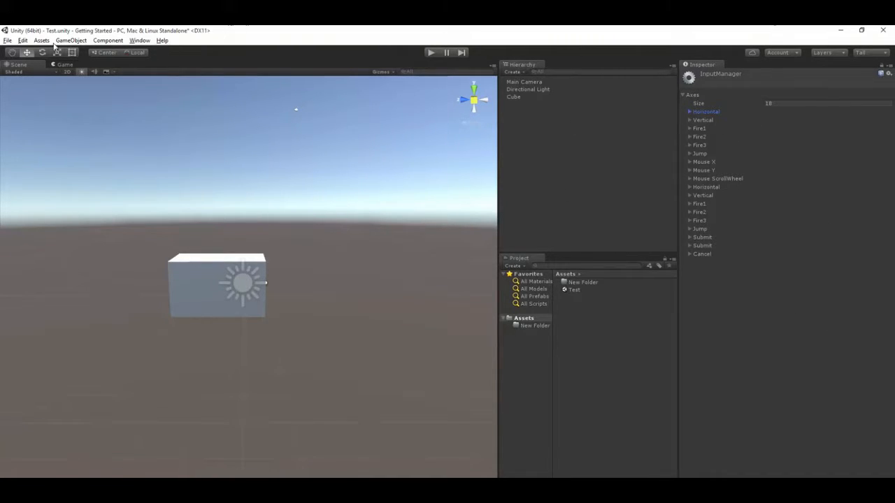
# Step: Open the Audio project settings and examine the volume, speaker mode and buffer options
pyautogui.click(22, 40)
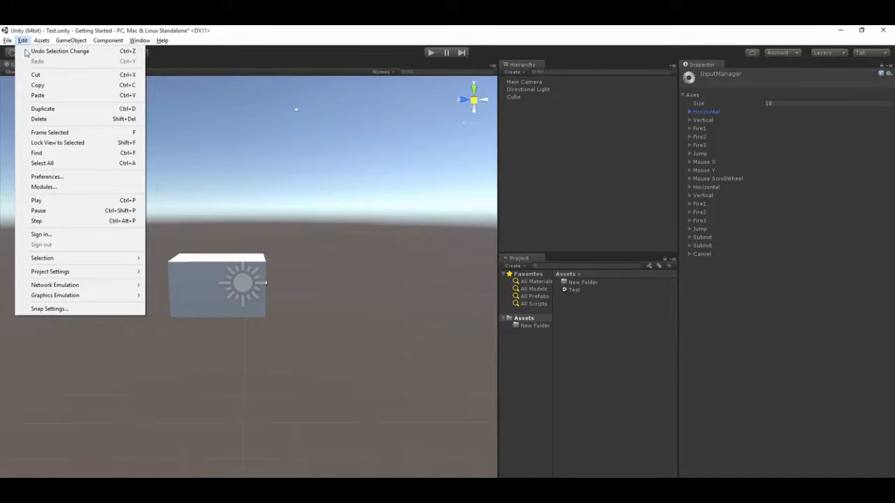
pyautogui.moveTo(77, 271)
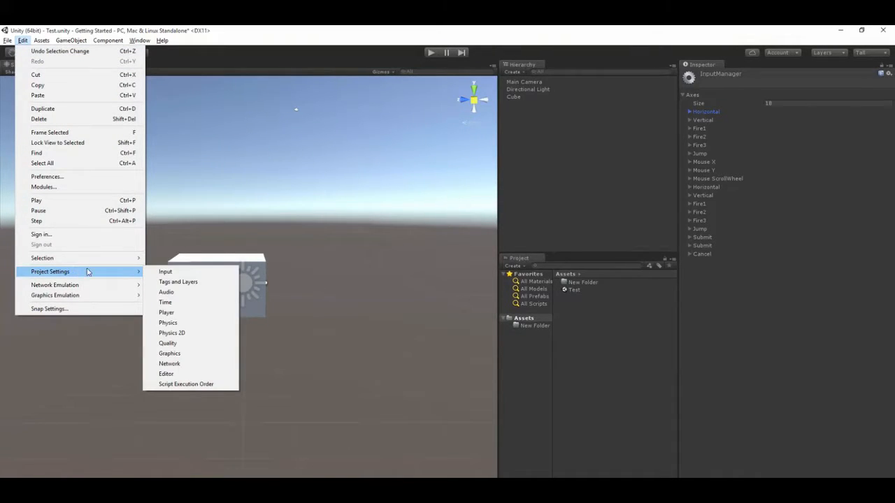
pyautogui.click(168, 292)
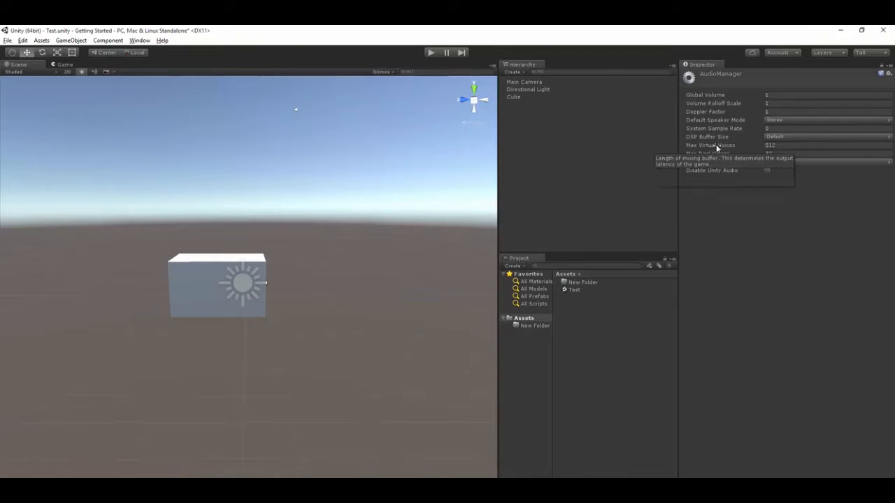
# Step: Open the Quality project settings and examine the texture quality, shadows and blend weights options
pyautogui.click(22, 40)
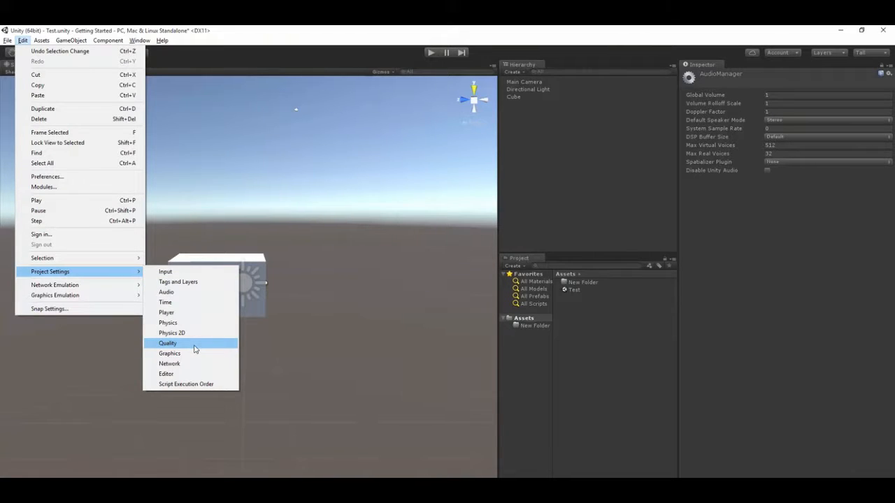
pyautogui.click(195, 344)
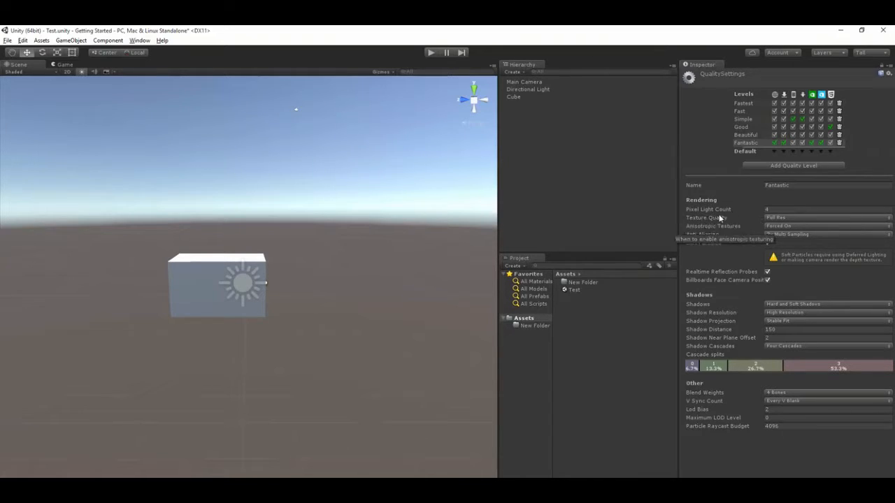
pyautogui.click(772, 218)
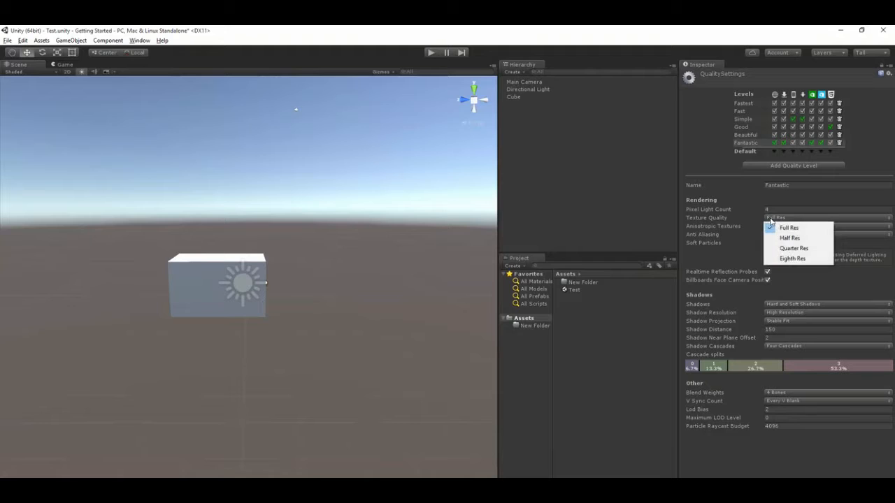
pyautogui.click(782, 305)
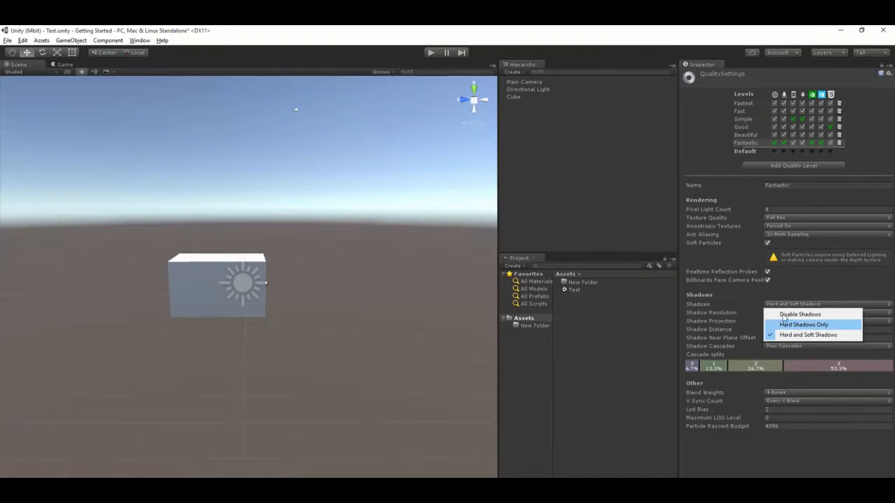
pyautogui.click(787, 392)
pyautogui.click(787, 392)
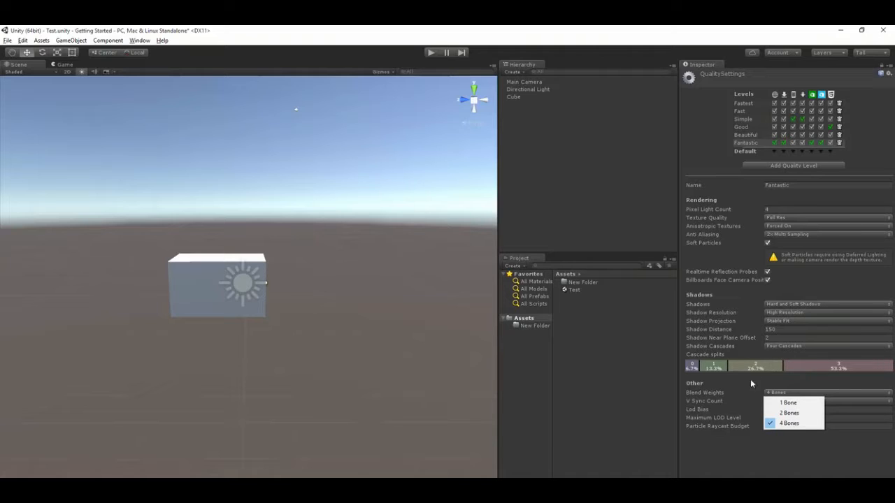
pyautogui.click(729, 396)
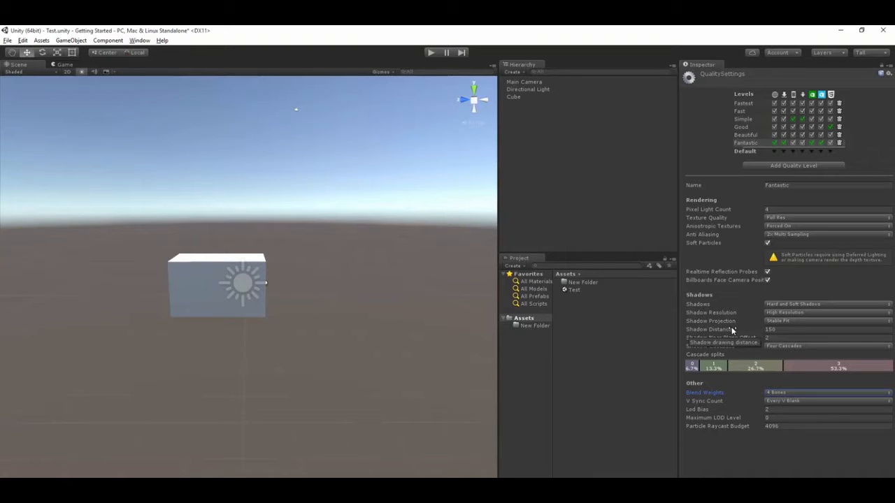
# Step: Open the Graphics project settings, set the Always Included Shaders size to 7, and return it to 6
pyautogui.click(22, 40)
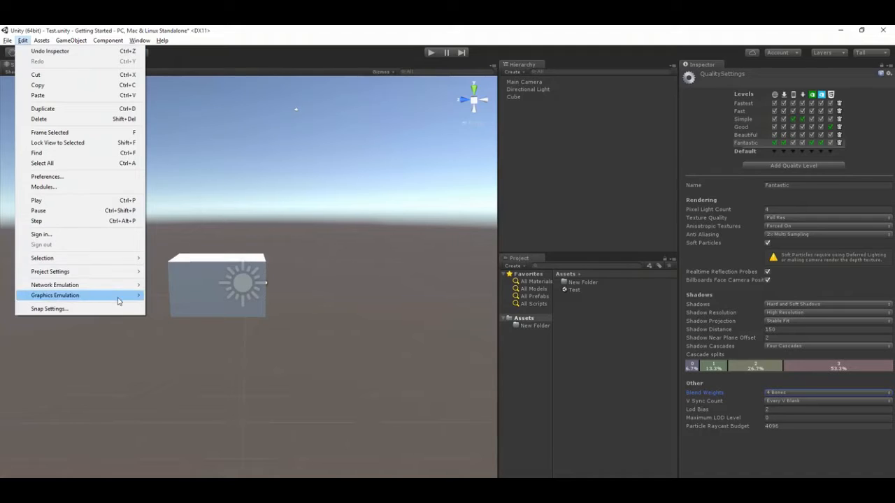
pyautogui.moveTo(104, 272)
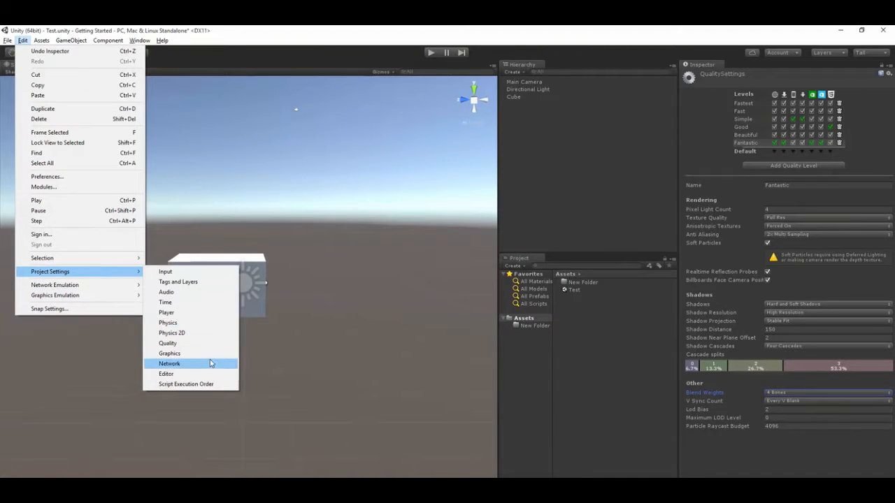
pyautogui.click(207, 354)
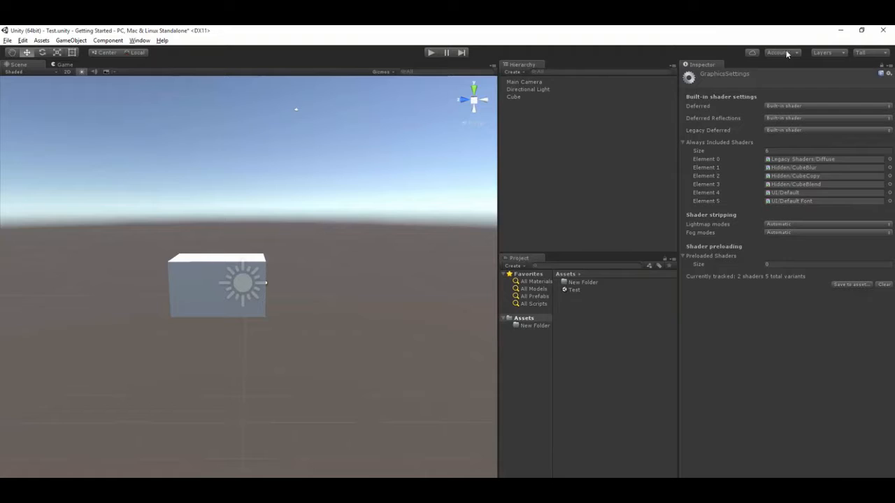
pyautogui.click(808, 151)
pyautogui.write('7')
pyautogui.press('Return')
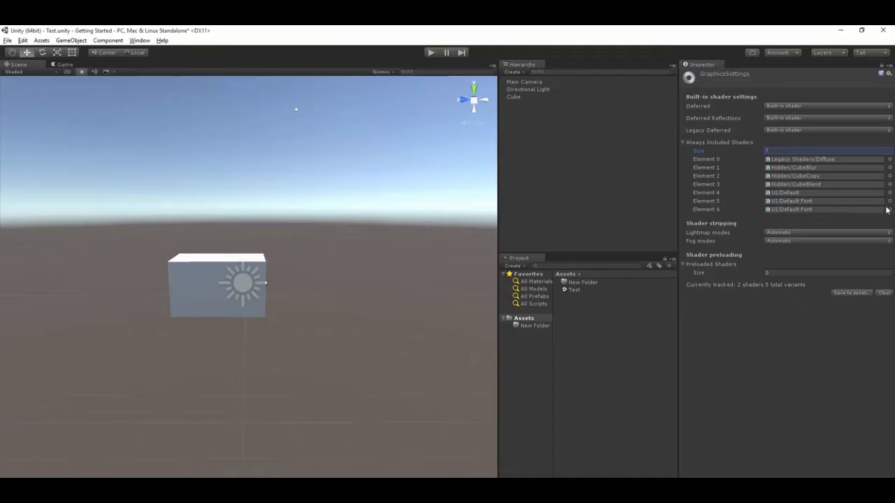
pyautogui.click(813, 150)
pyautogui.write('6')
pyautogui.press('Return')
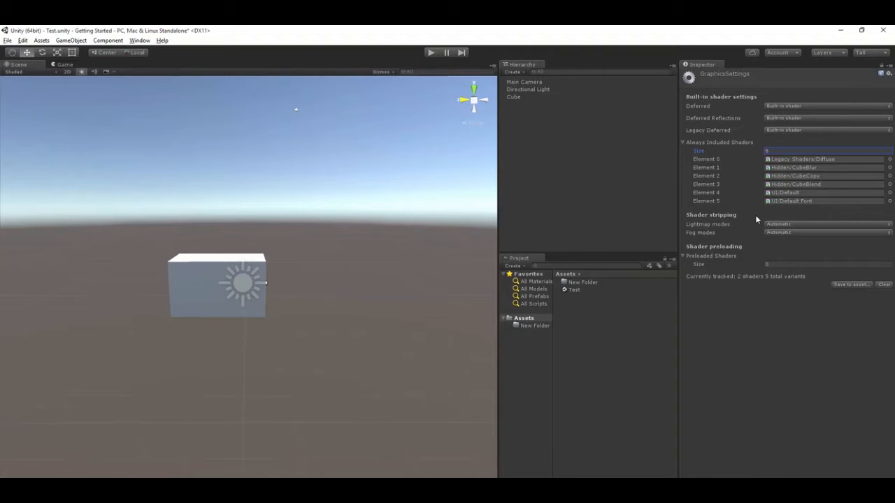
# Step: Set the fog modes to Manual, import them from the current scene, toggle Linear and Exponential, and restore Automatic
pyautogui.click(776, 233)
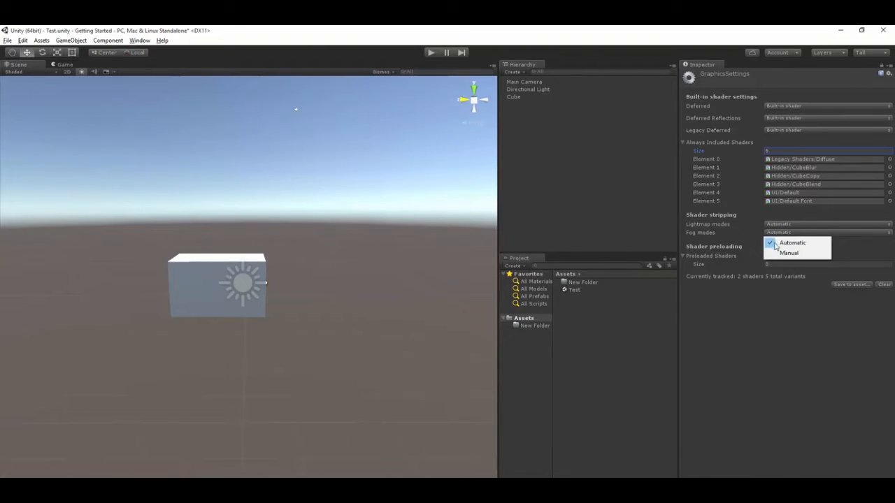
pyautogui.click(780, 253)
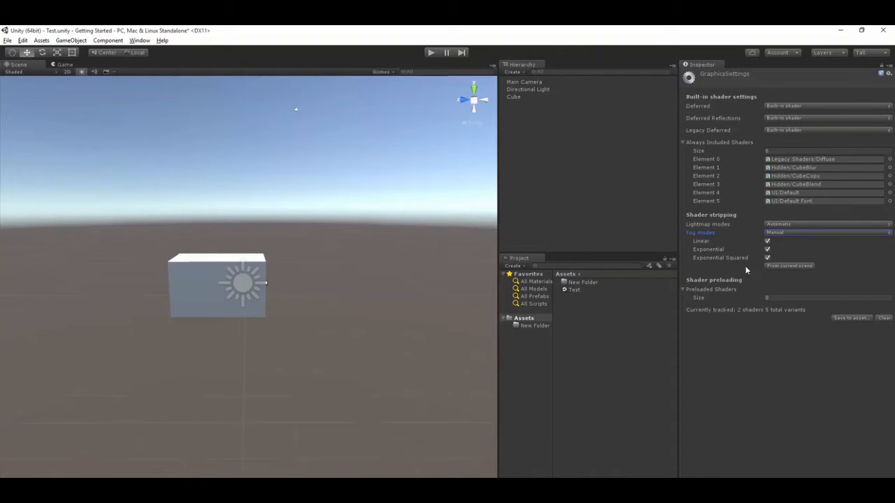
pyautogui.click(769, 266)
pyautogui.click(767, 241)
pyautogui.click(768, 250)
pyautogui.click(775, 233)
pyautogui.click(777, 243)
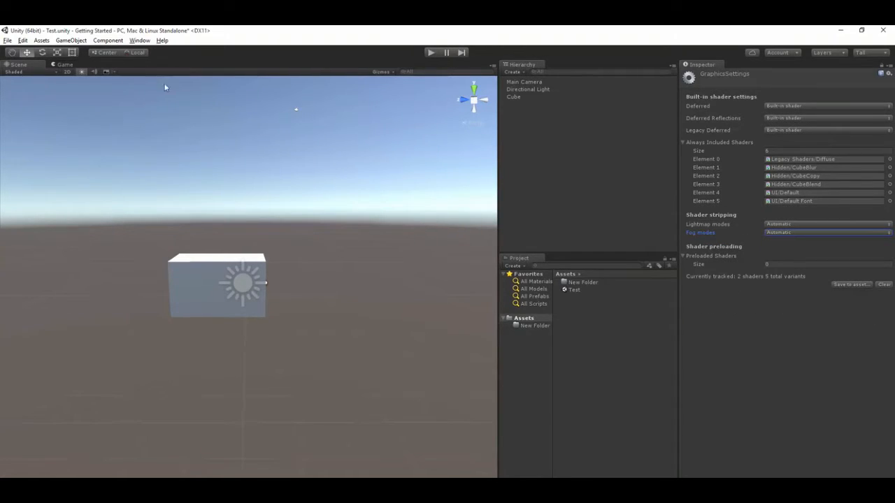
# Step: Open the Editor project settings and switch the Unity Remote resolution to Downsize and back to Normal
pyautogui.click(22, 41)
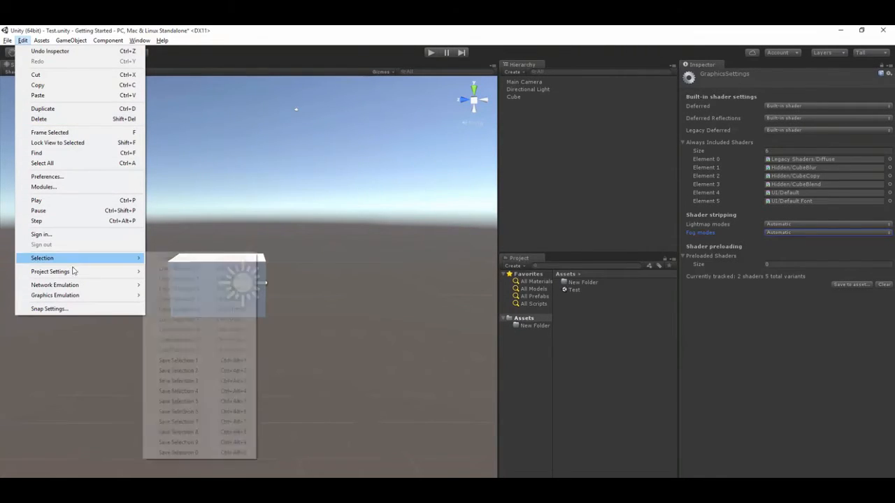
pyautogui.moveTo(72, 272)
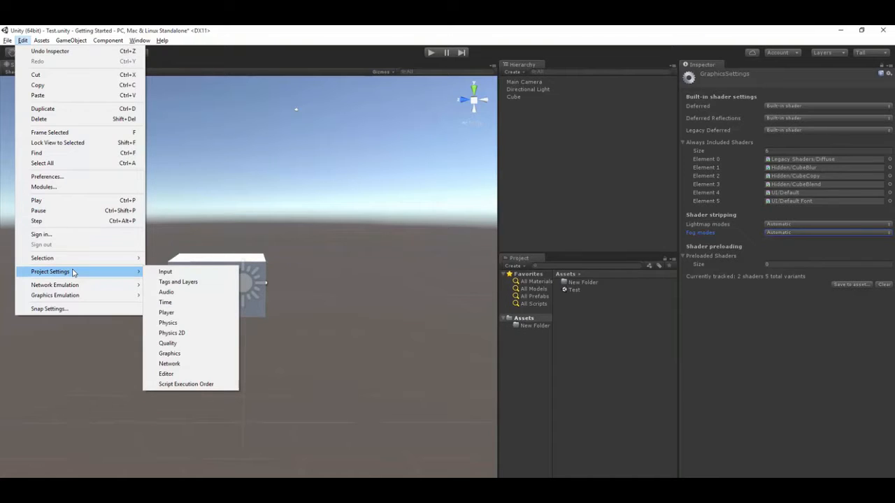
pyautogui.click(195, 374)
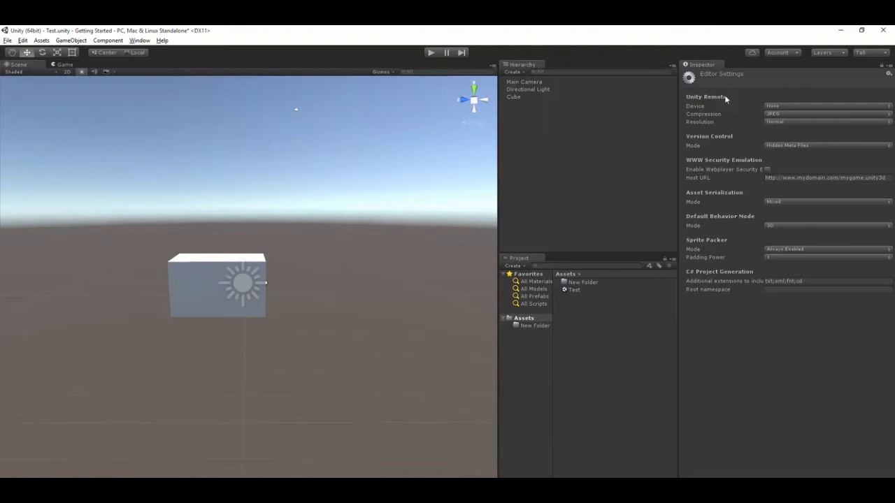
pyautogui.click(773, 114)
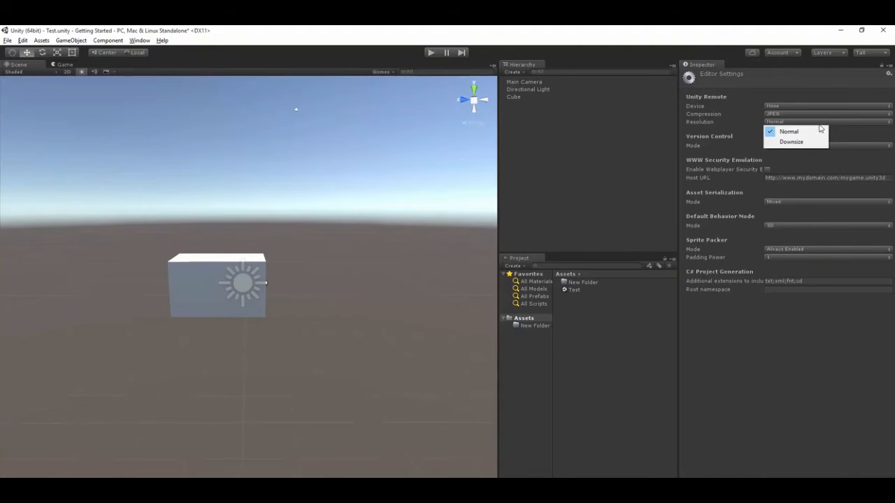
pyautogui.click(784, 143)
pyautogui.click(783, 123)
pyautogui.click(782, 132)
# Step: Examine the Unity Remote resolution choices and the version control modes without changing them
pyautogui.click(781, 123)
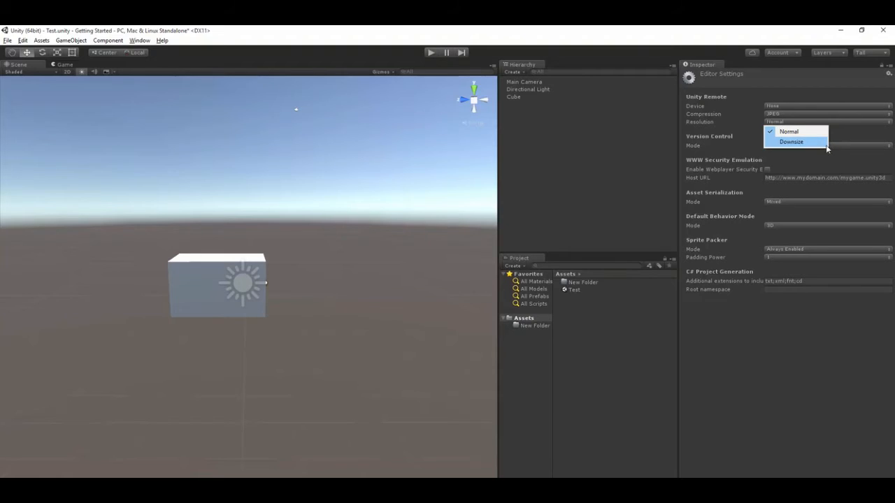
pyautogui.click(843, 144)
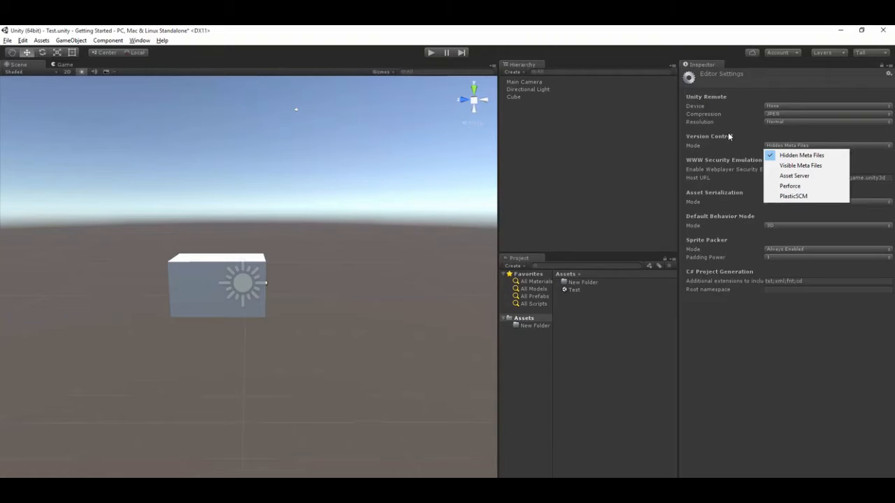
pyautogui.click(720, 154)
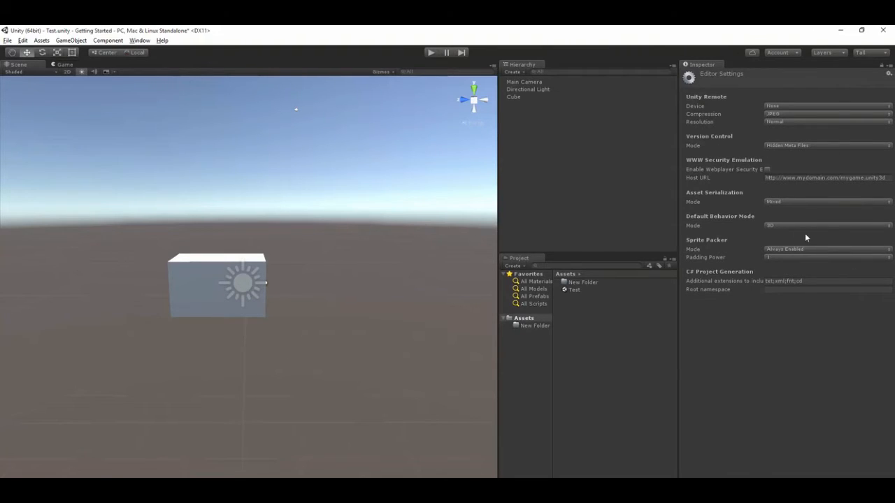
# Step: Open the External Tools preferences and examine the available external script editors
pyautogui.click(23, 40)
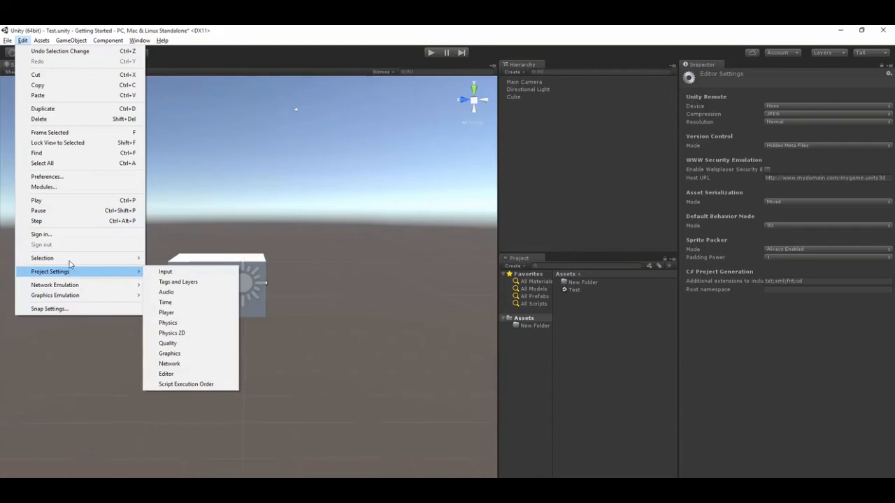
pyautogui.click(60, 176)
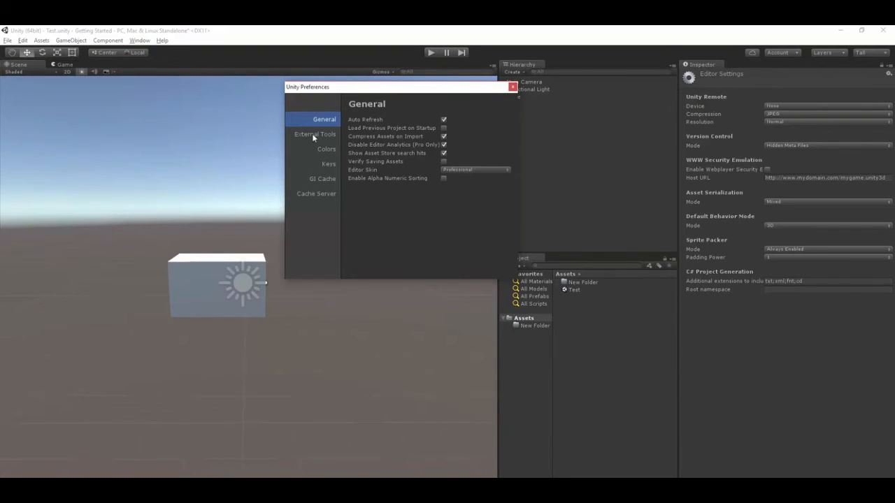
pyautogui.click(313, 136)
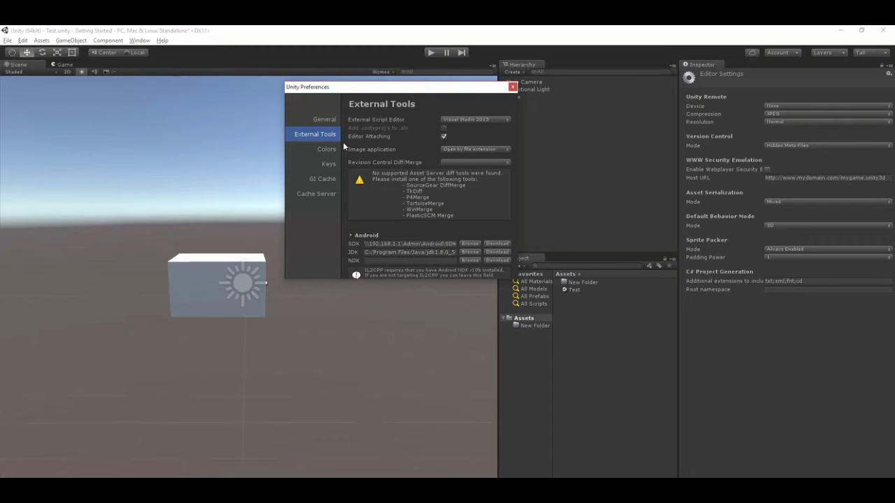
pyautogui.click(455, 119)
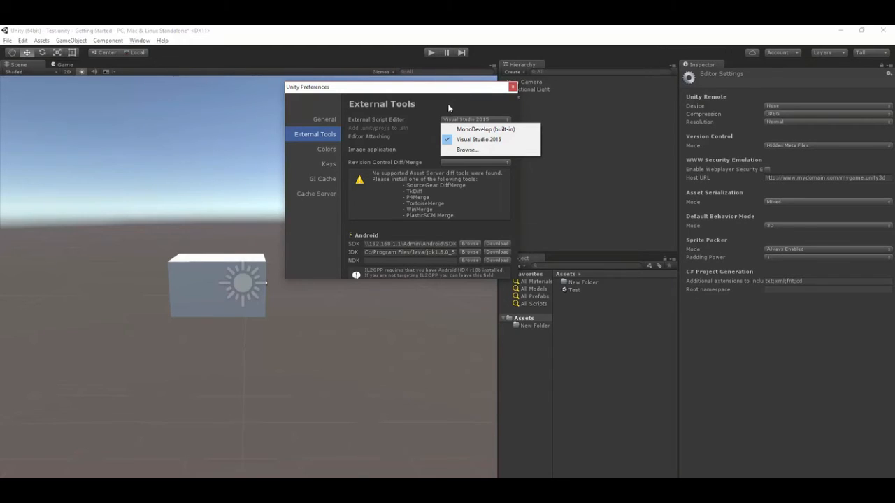
pyautogui.click(422, 158)
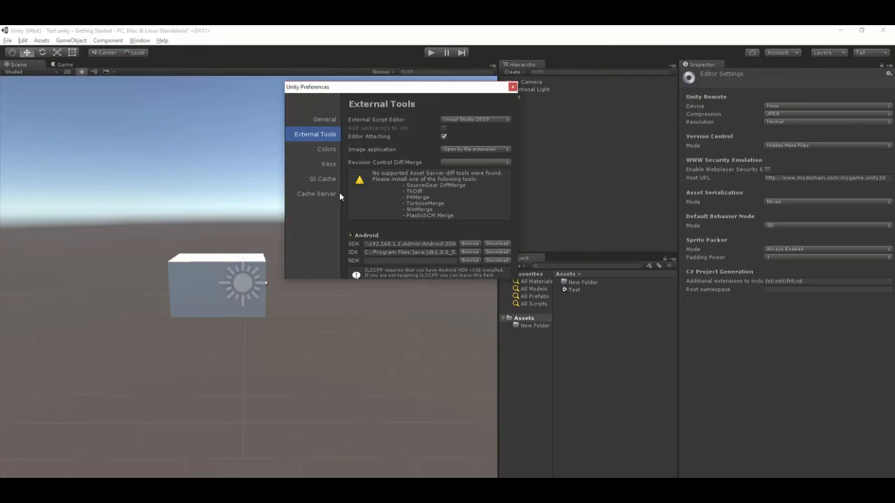
# Step: Look through the Colors, Keys and GI Cache preferences and close the preferences
pyautogui.click(325, 150)
pyautogui.click(327, 165)
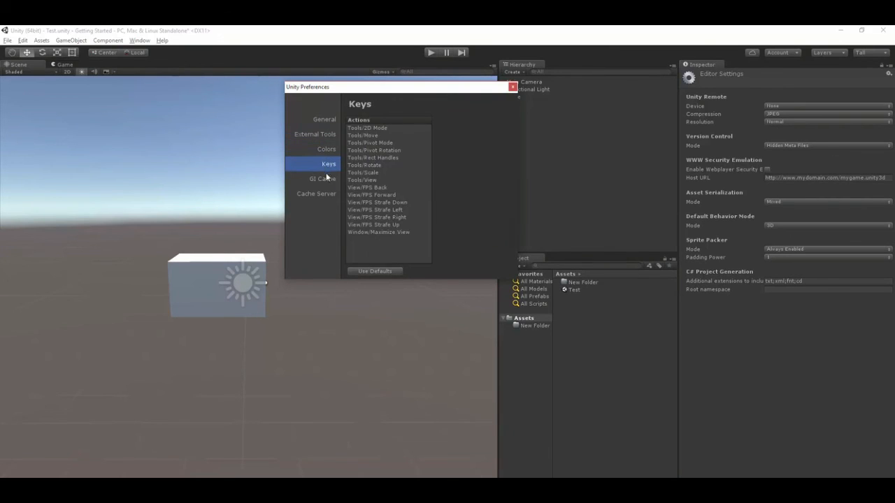
pyautogui.click(325, 179)
pyautogui.click(513, 87)
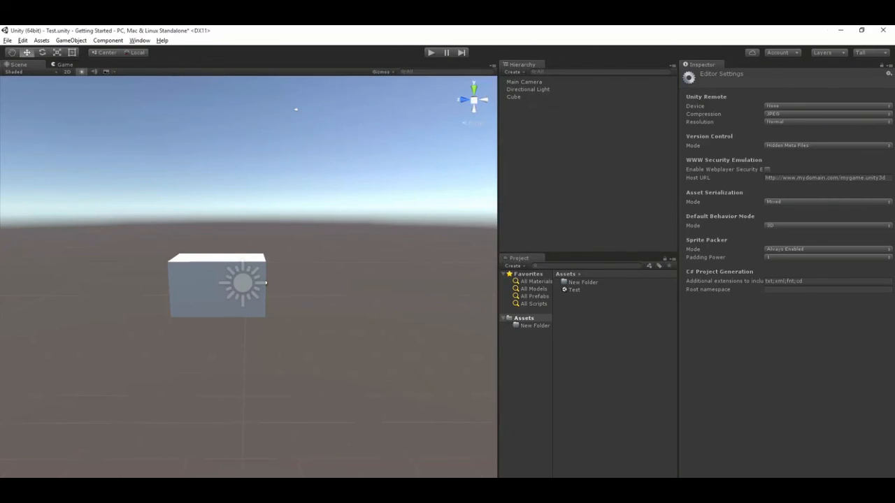
pyautogui.click(41, 40)
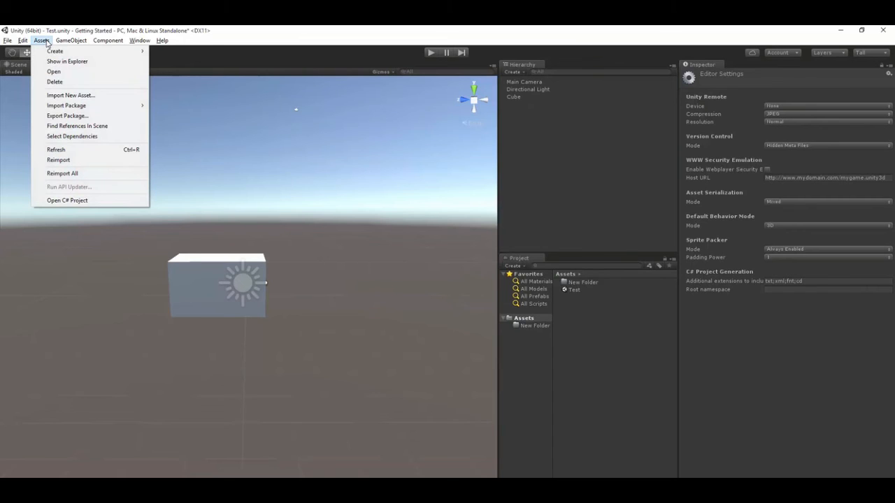
pyautogui.moveTo(97, 40)
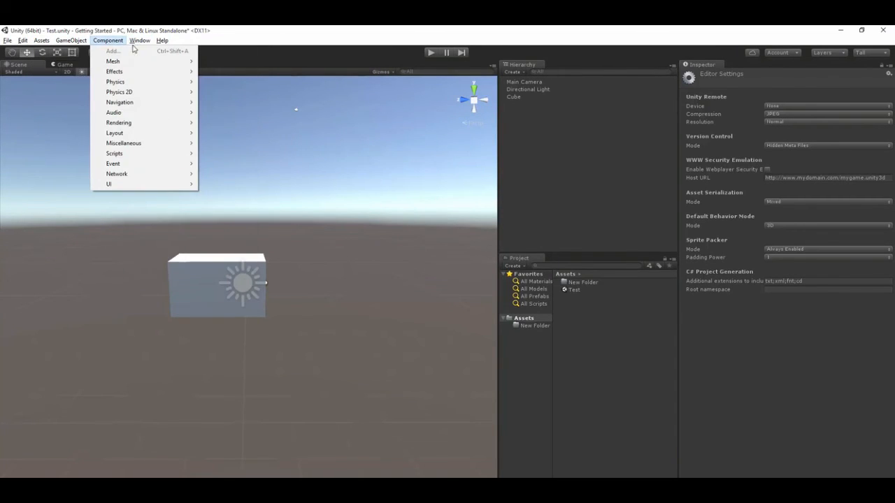
pyautogui.moveTo(145, 44)
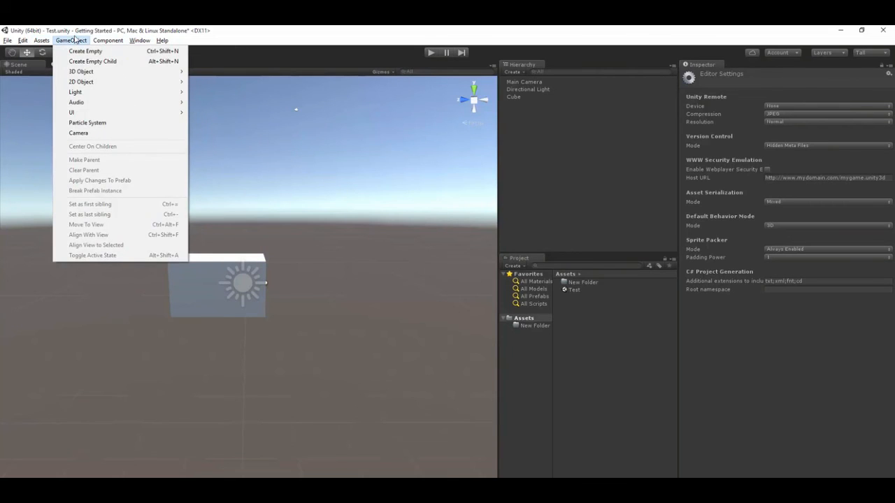
pyautogui.click(285, 153)
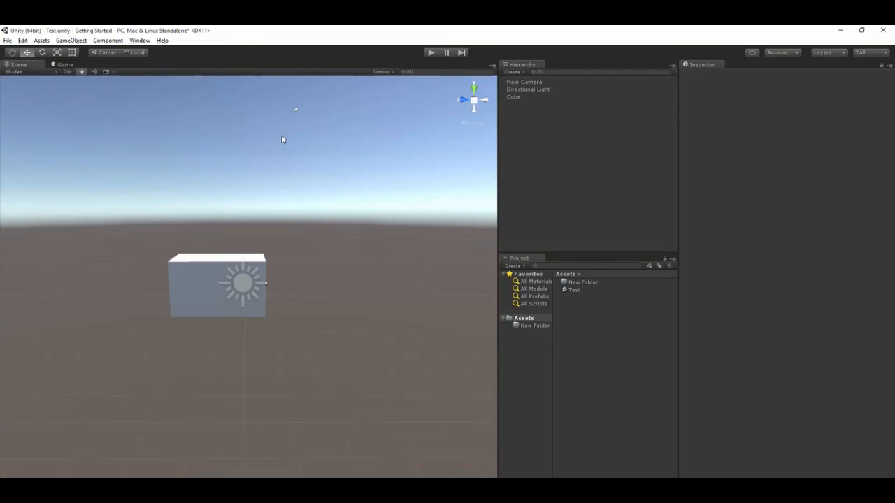